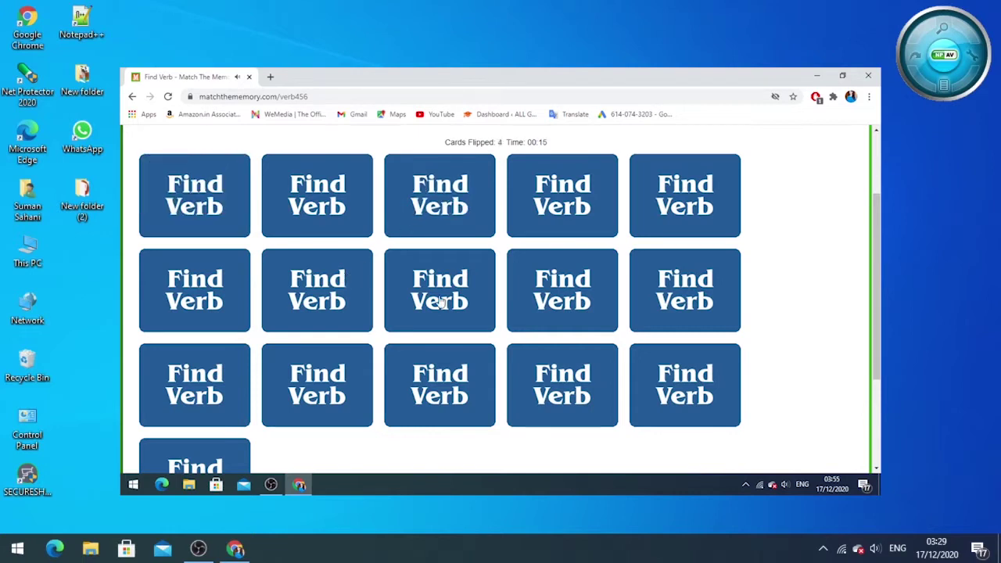
Step: Play the finished Find Verb memory game by flipping cards and matching the word sleep with its picture
click(438, 301)
click(215, 216)
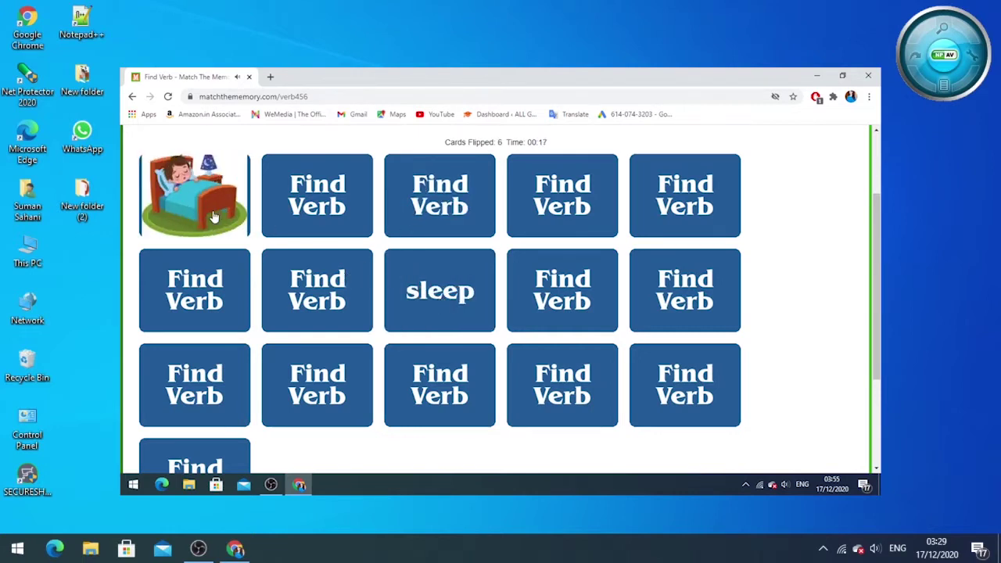
click(210, 295)
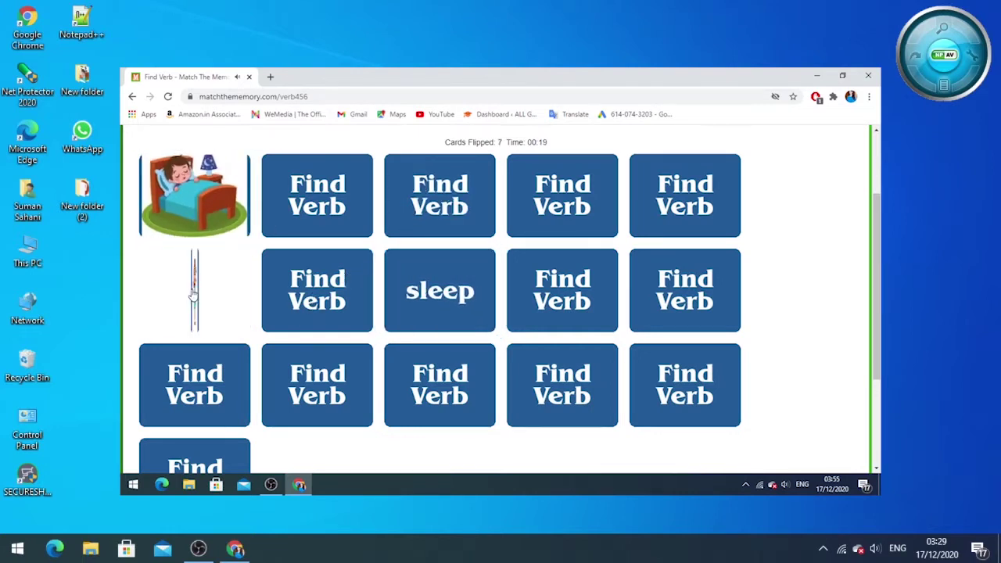
click(390, 359)
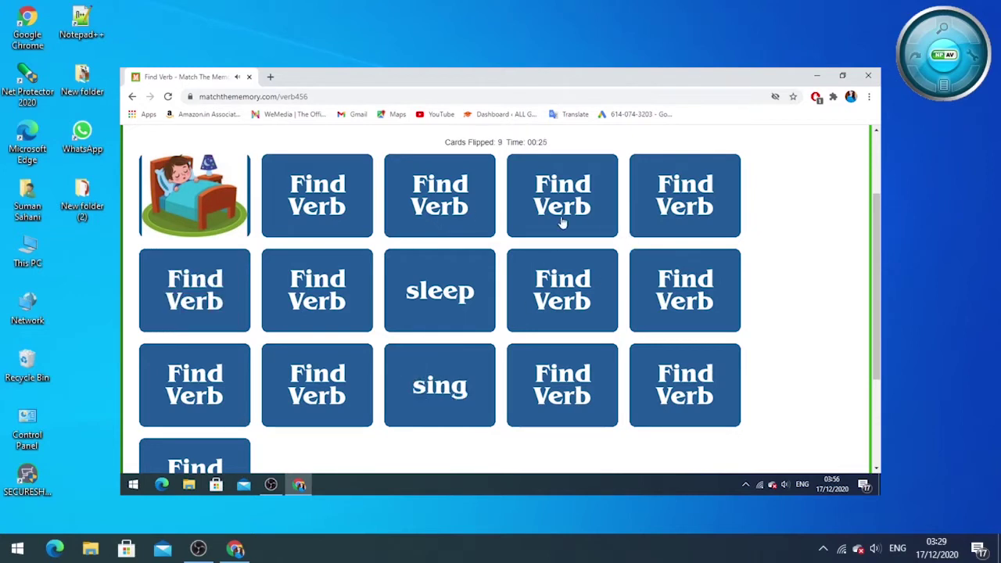
click(187, 286)
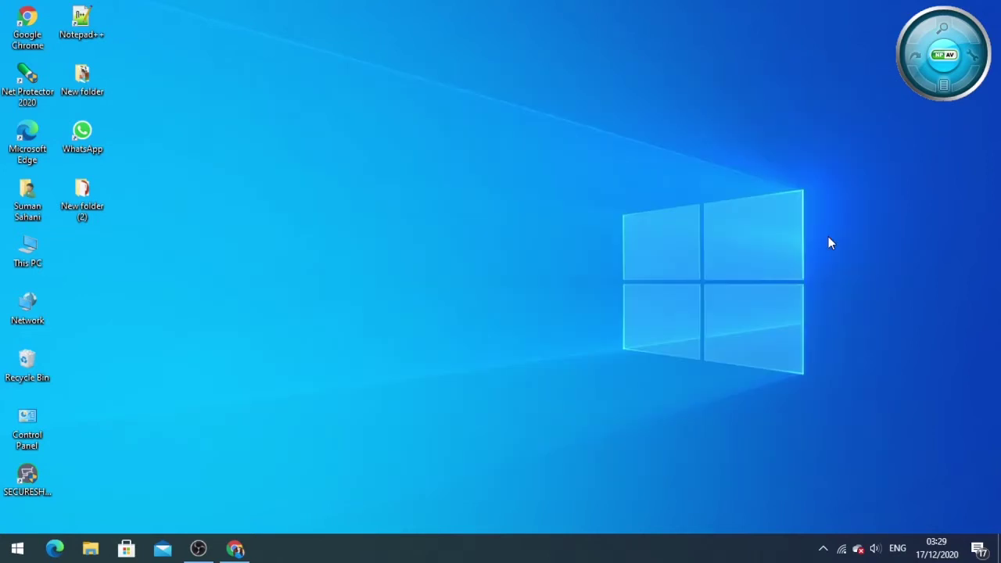
Step: Switch to Google Chrome and open the website matchthememory.com
click(235, 549)
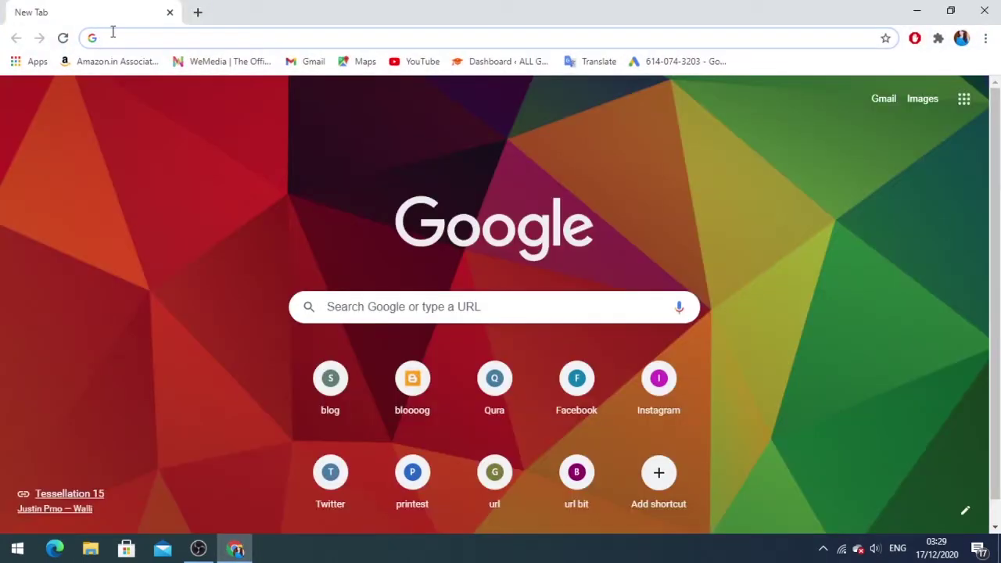
text(mat)
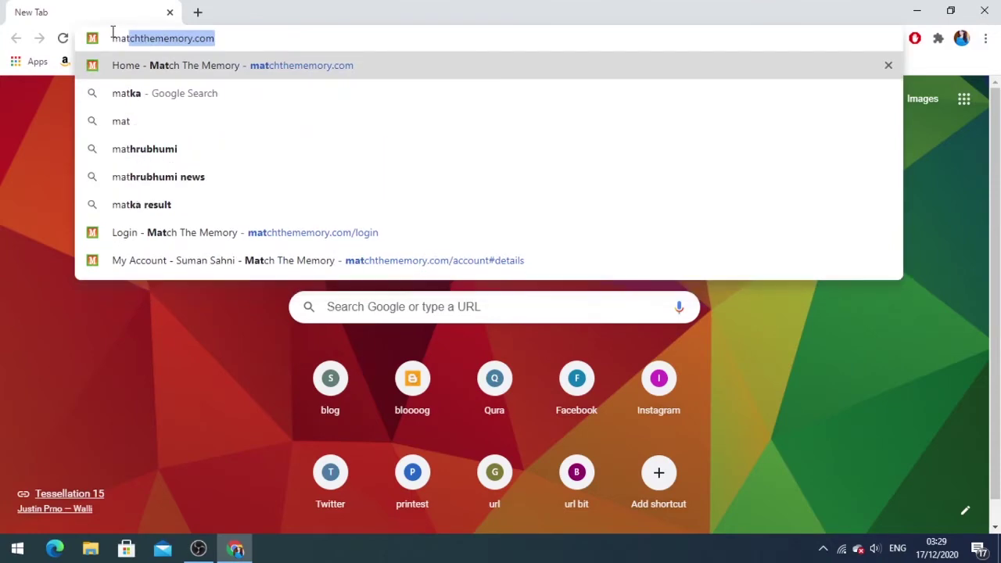
key(Return)
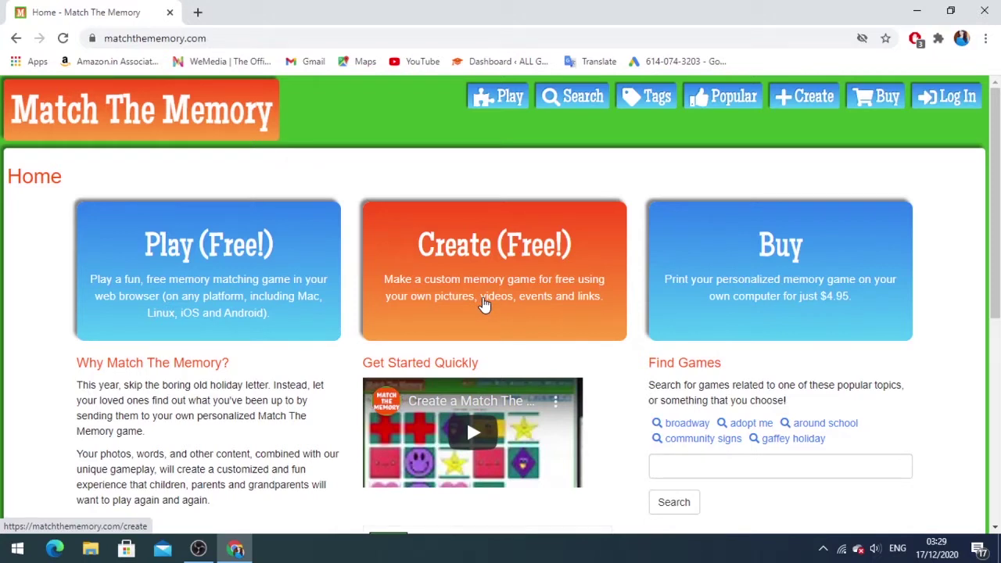
Step: Log in to the Match The Memory site with the Google account
click(947, 104)
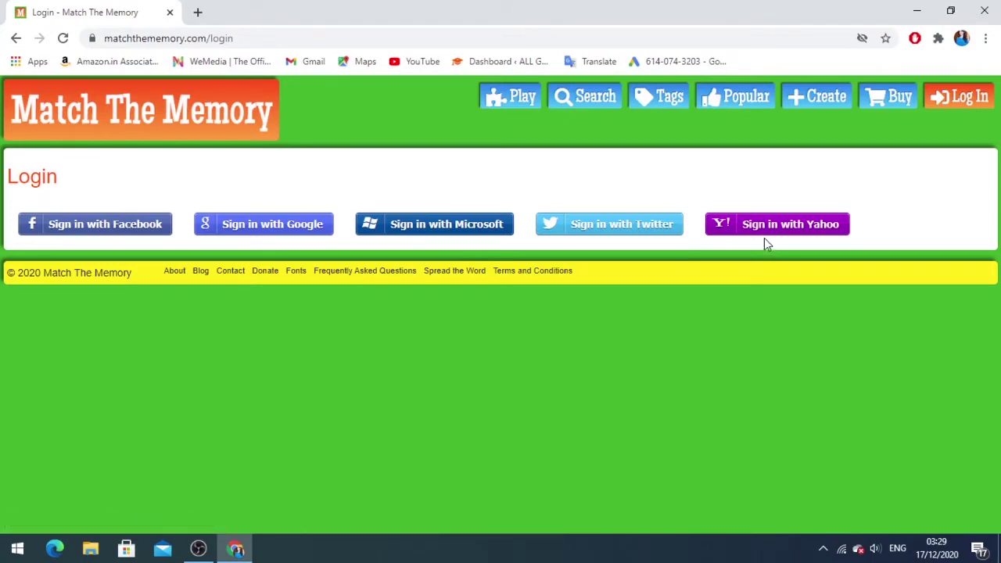
click(294, 228)
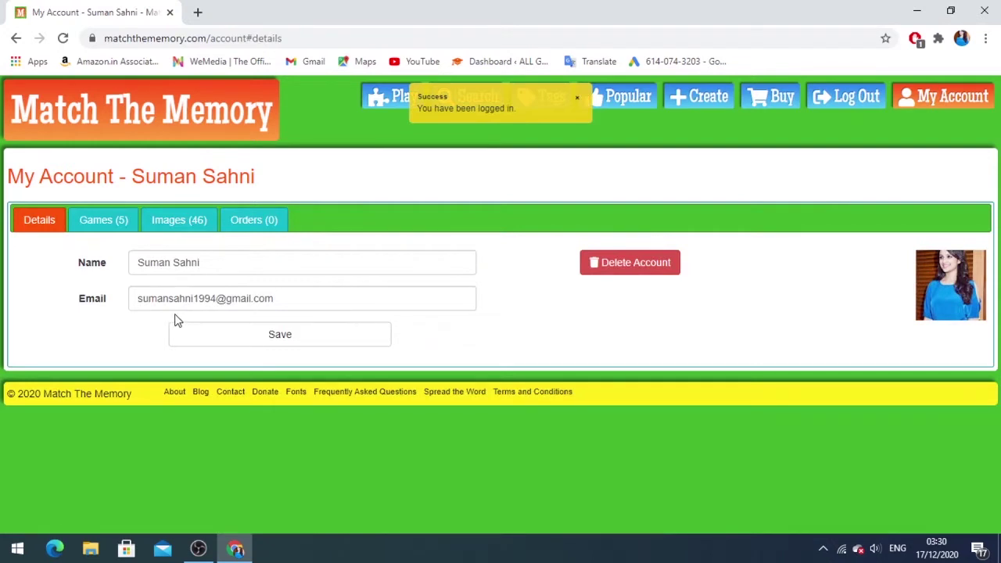
click(293, 348)
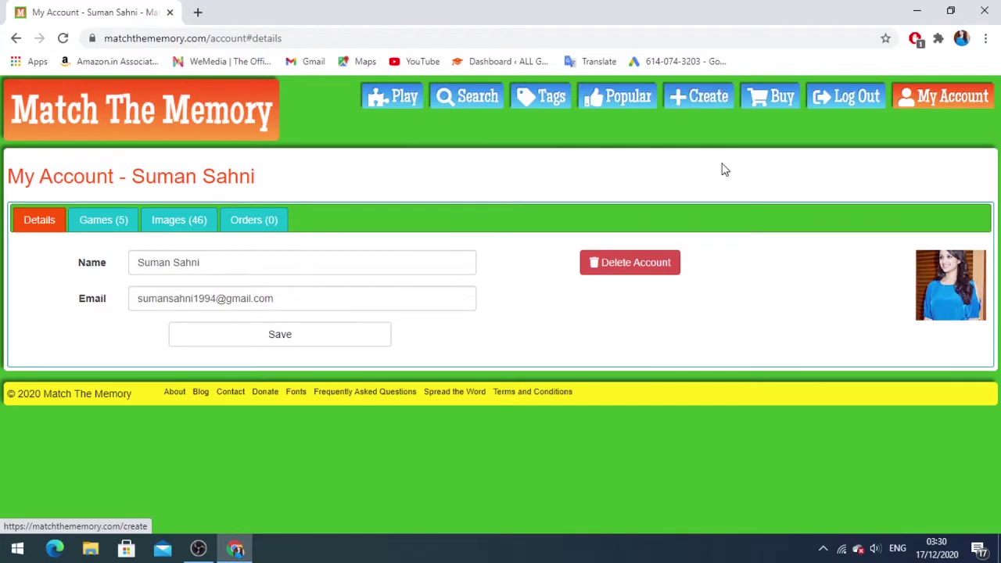
Step: Start creating a new memory game and set its address to verb456
click(716, 100)
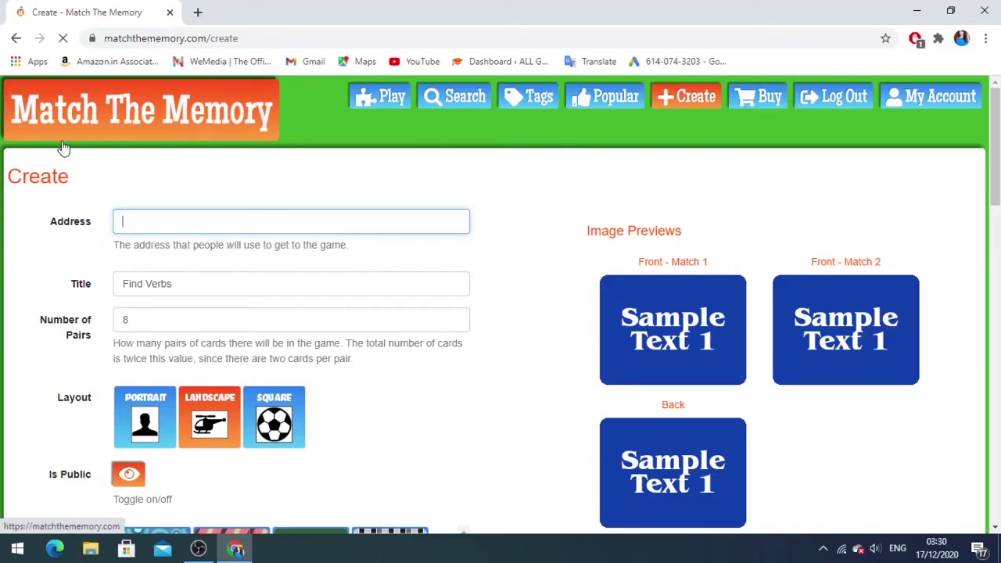
click(131, 226)
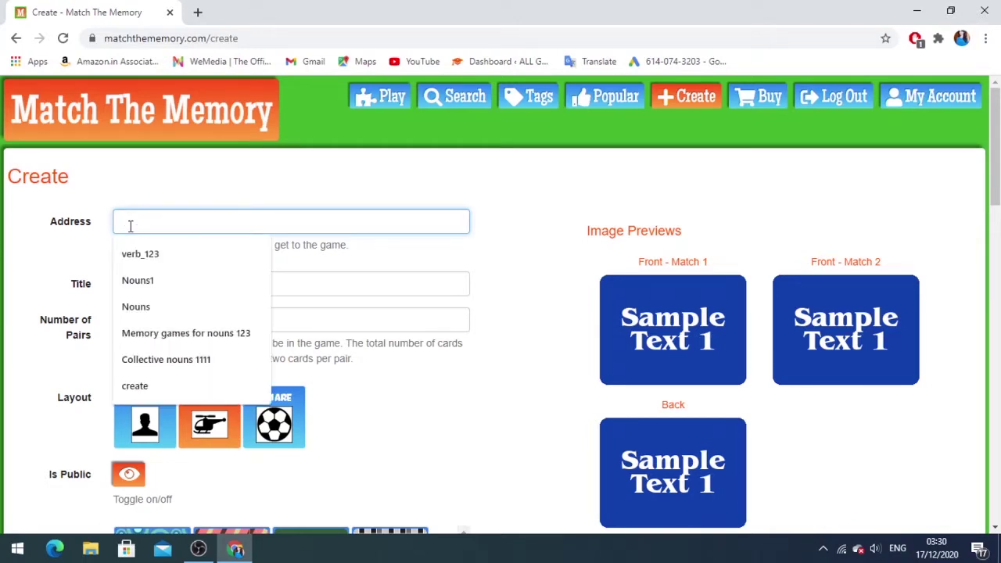
text(verb)
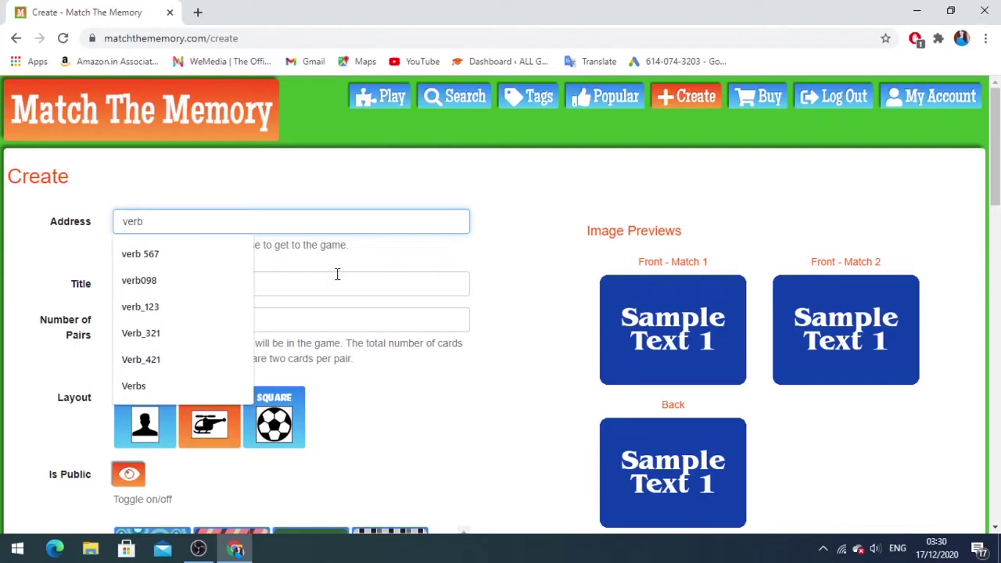
click(327, 267)
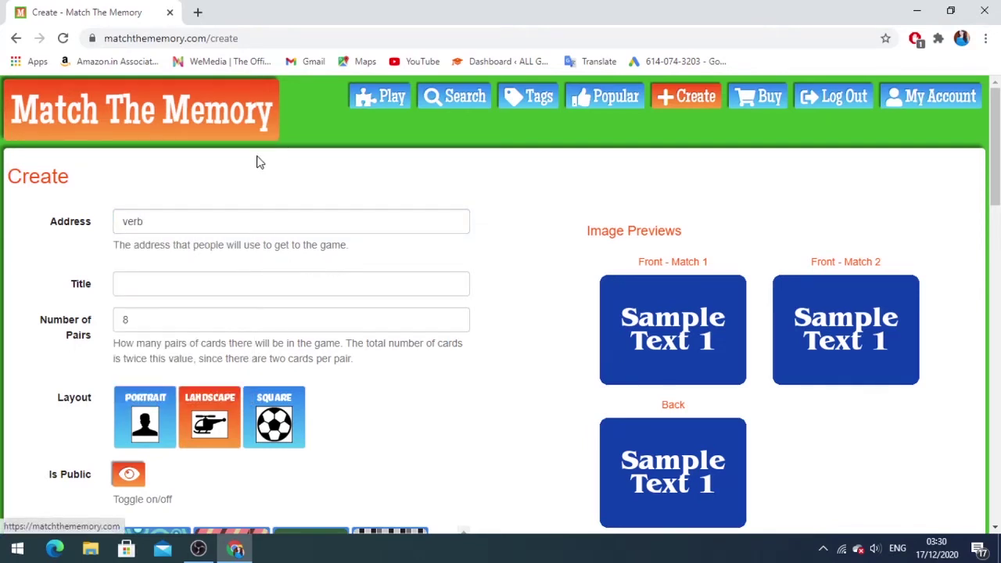
click(244, 284)
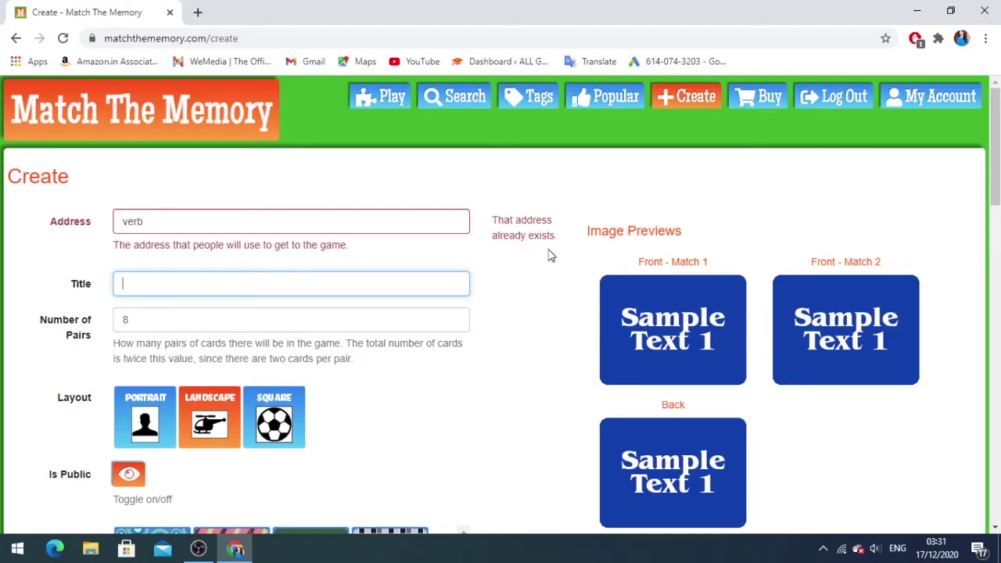
click(154, 225)
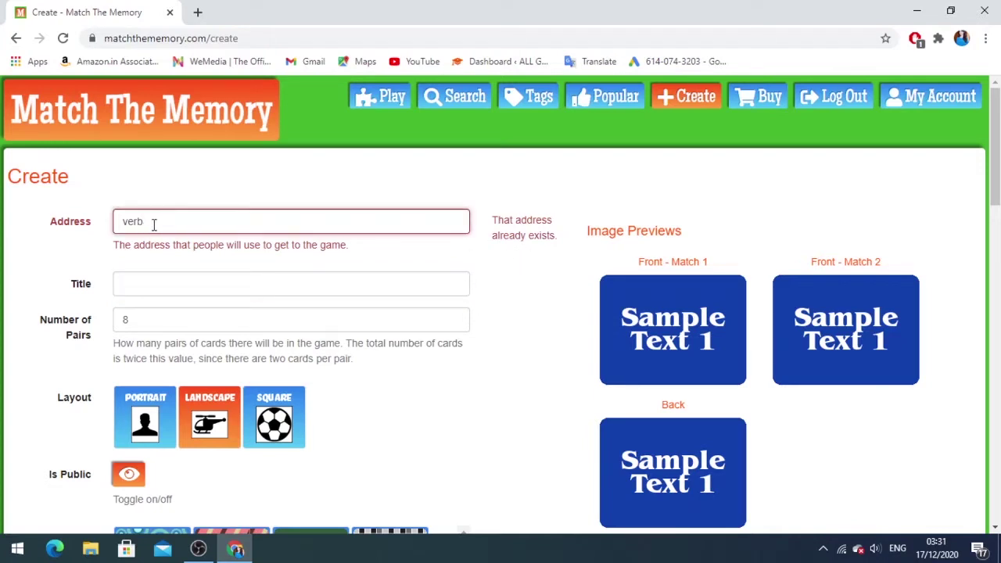
text(456)
Step: Set the game's title to Find Verb
click(154, 291)
text(Verb456)
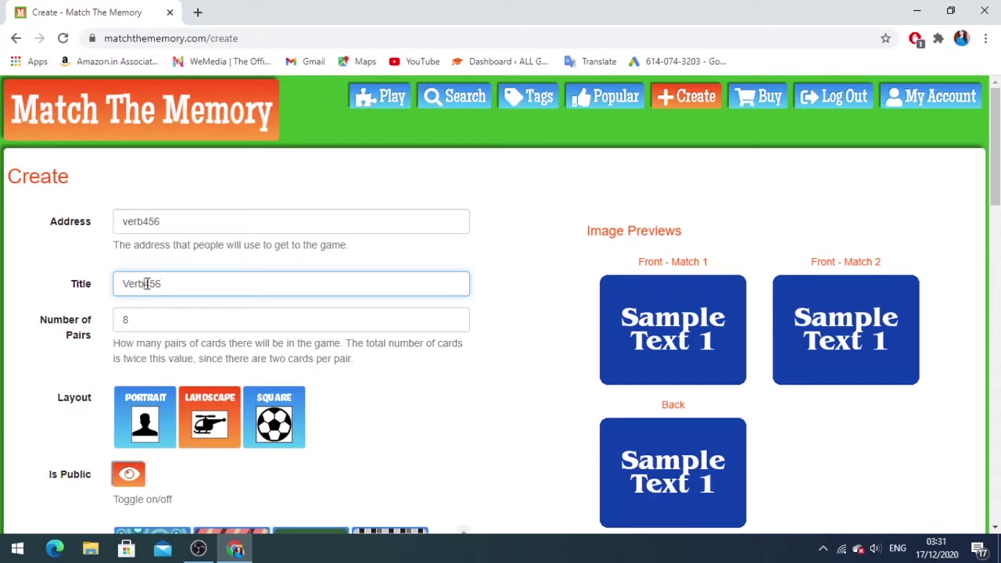
drag(144, 284, 188, 283)
key(BackSpace)
click(123, 280)
text(Find)
click(135, 322)
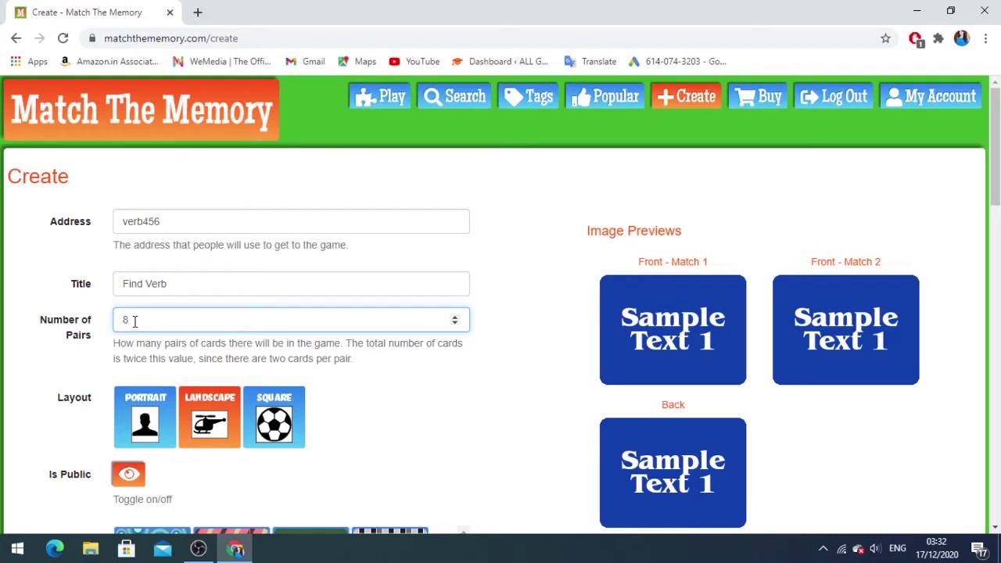
Step: Try the portrait and square card layouts, and set the layout back to landscape
scroll(320, 367, down, 2)
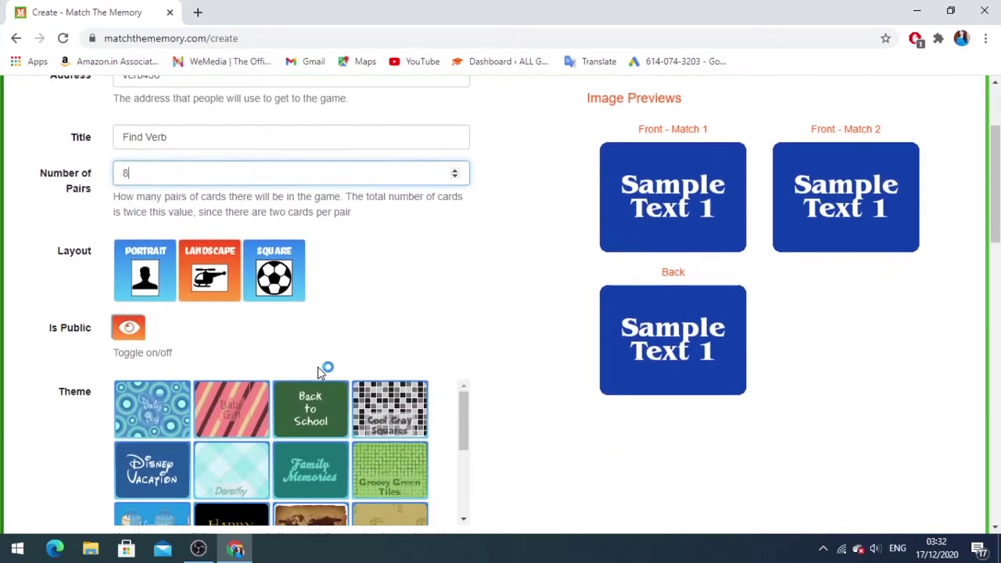
click(145, 291)
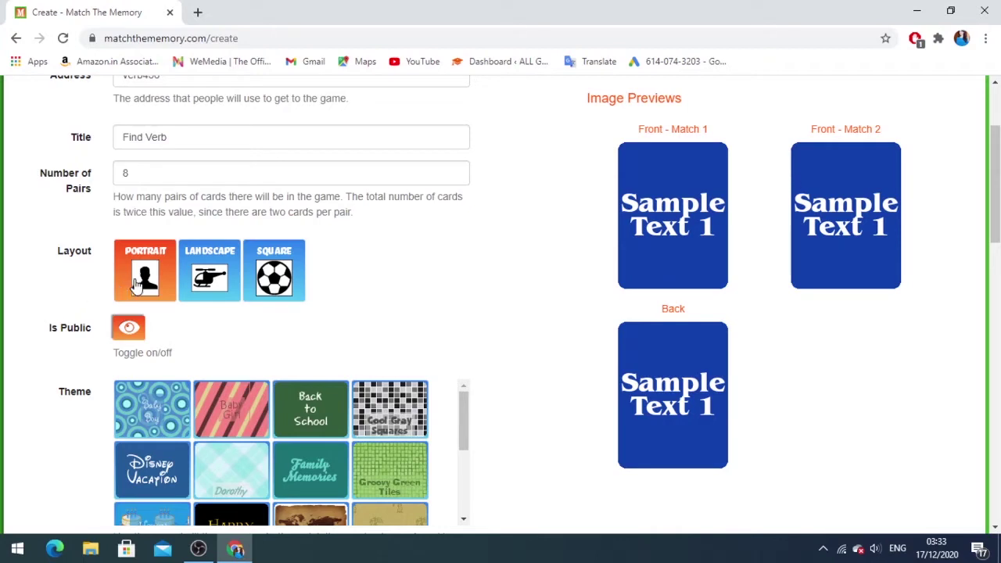
click(197, 284)
click(252, 283)
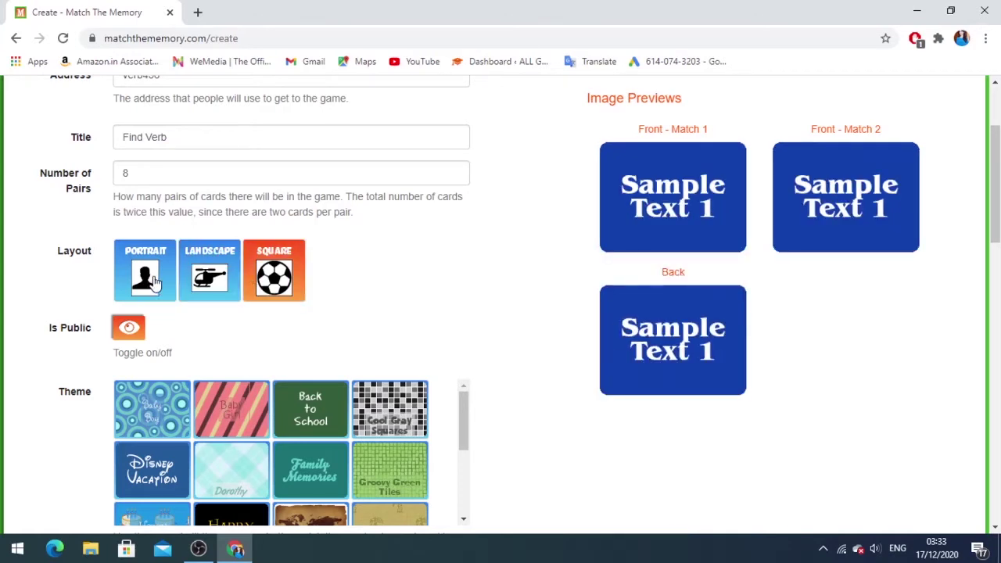
click(154, 283)
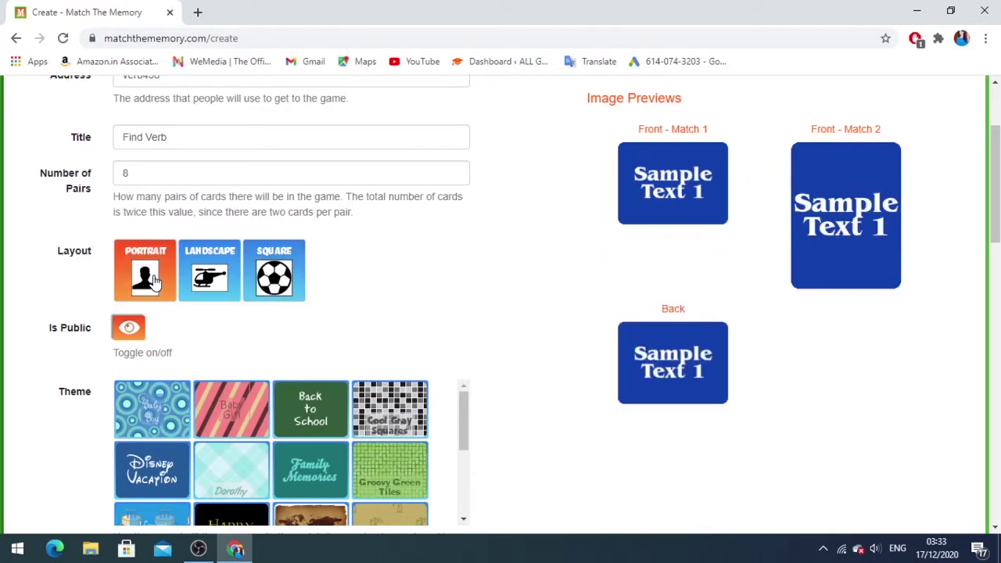
click(189, 283)
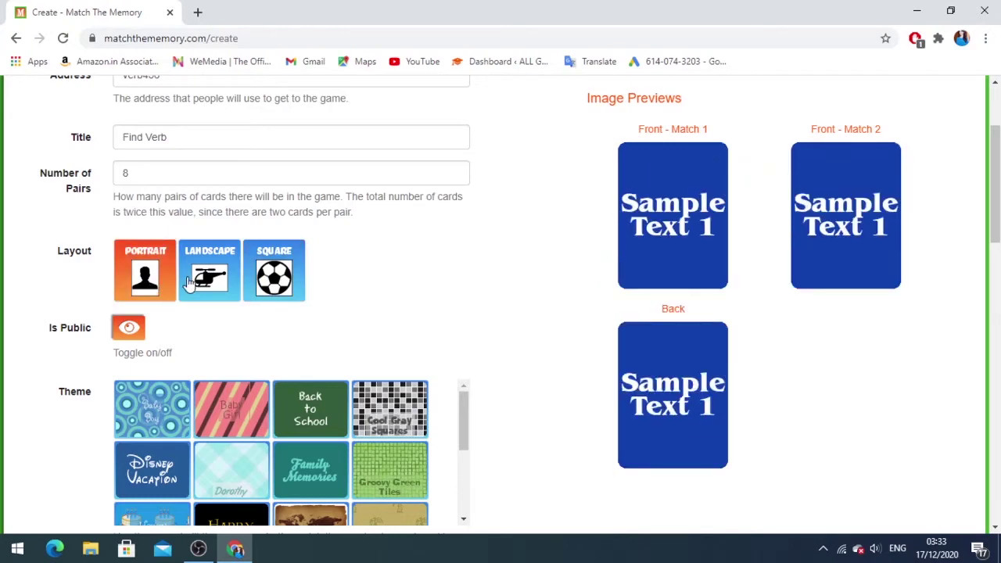
click(262, 286)
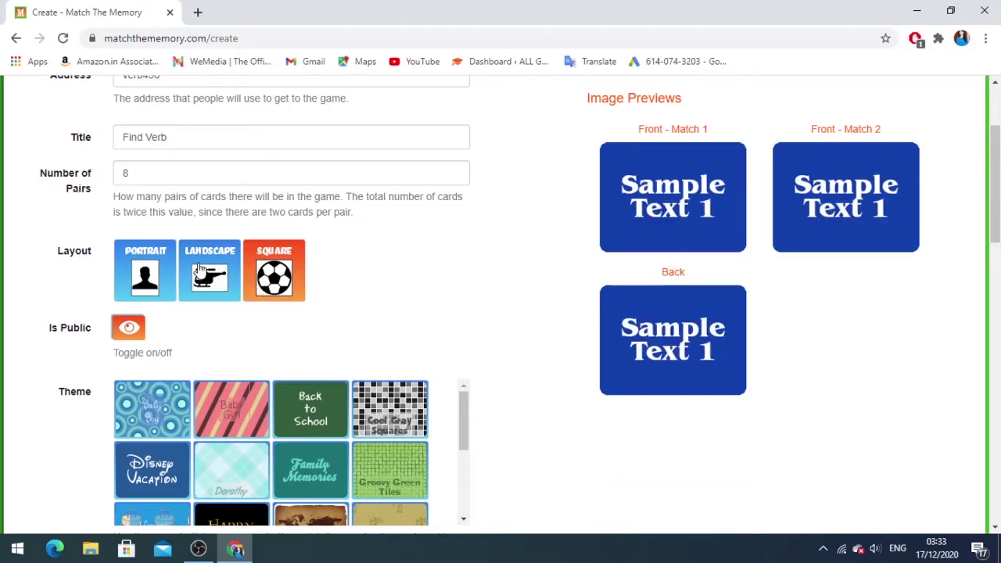
click(196, 266)
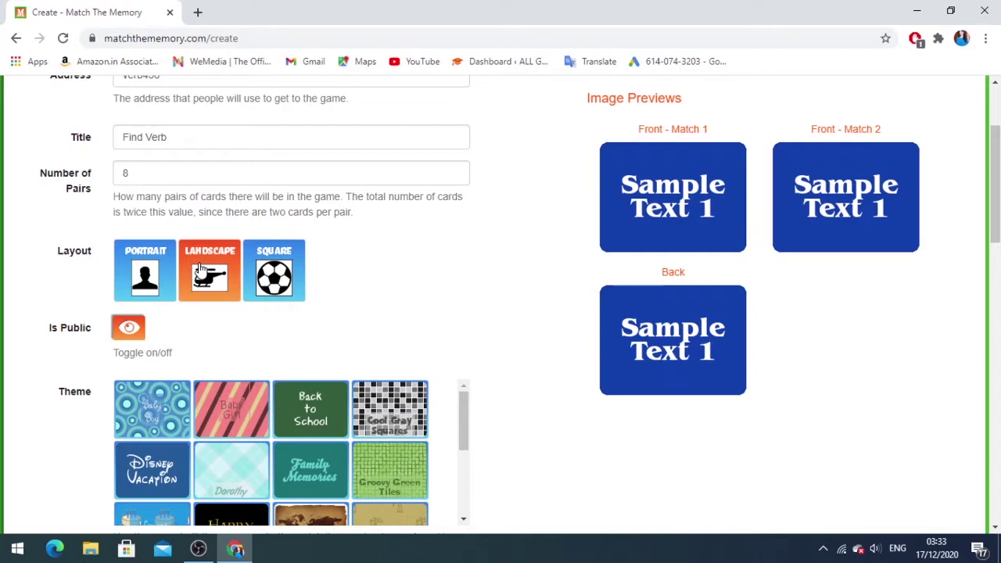
Step: Look through the pre-built themes and apply the Disney Vacation theme to the cards
scroll(157, 274, down, 1)
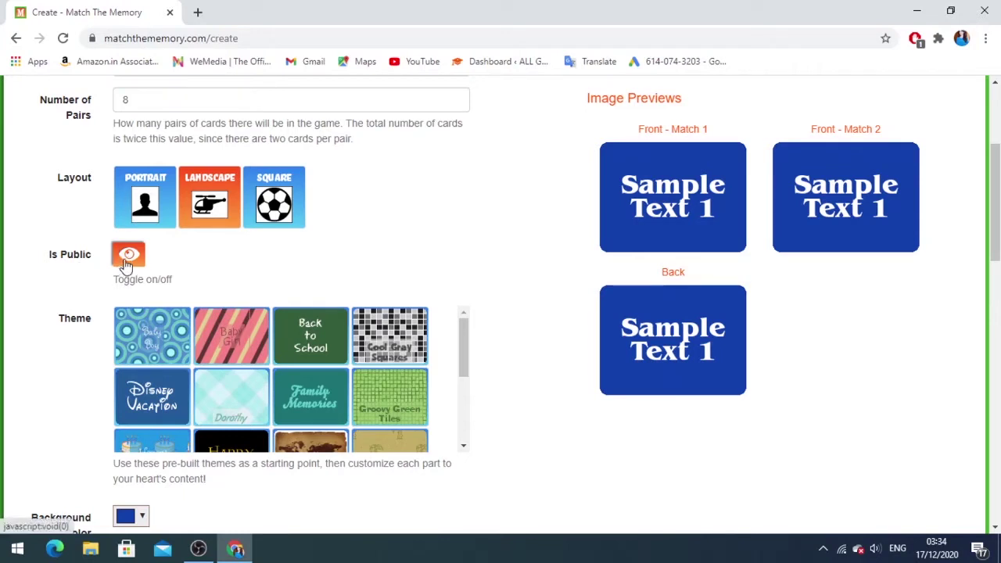
scroll(101, 326, down, 1)
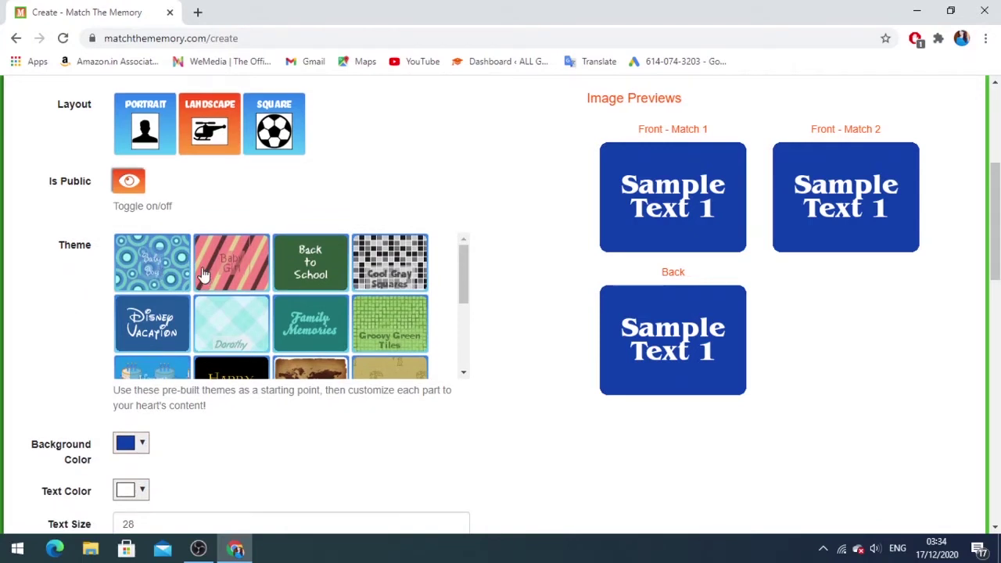
scroll(375, 274, down, 4)
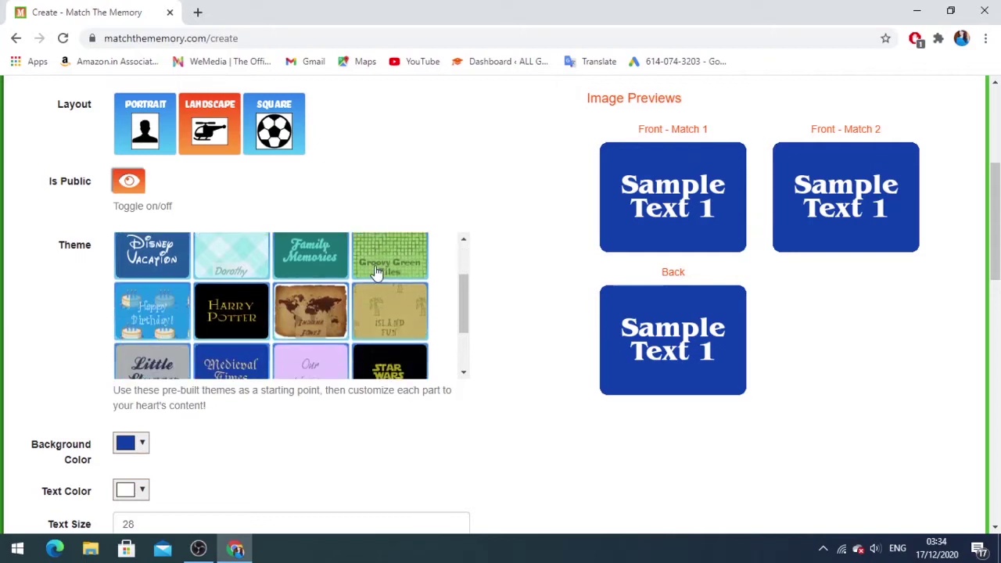
scroll(378, 280, down, 1)
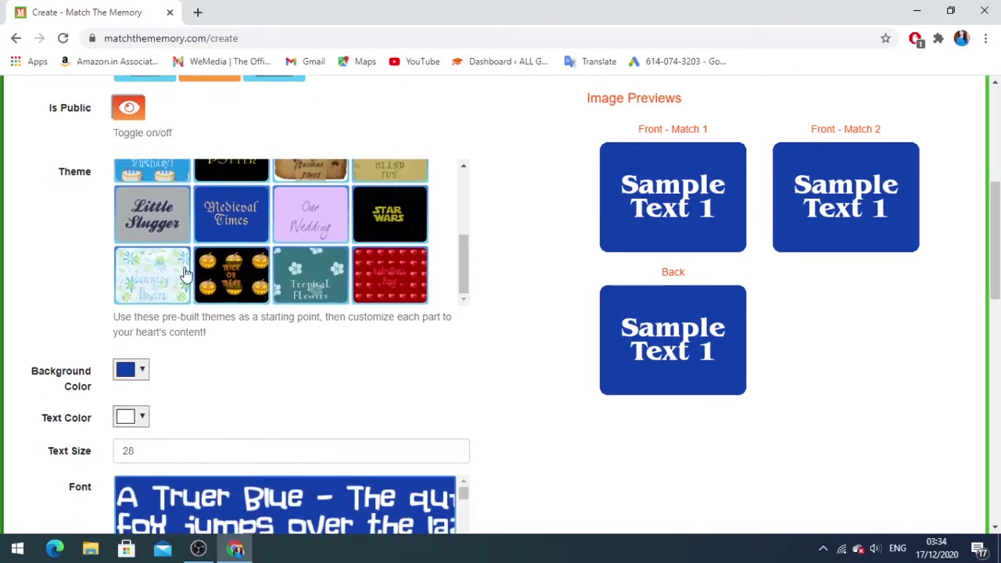
scroll(232, 274, up, 2)
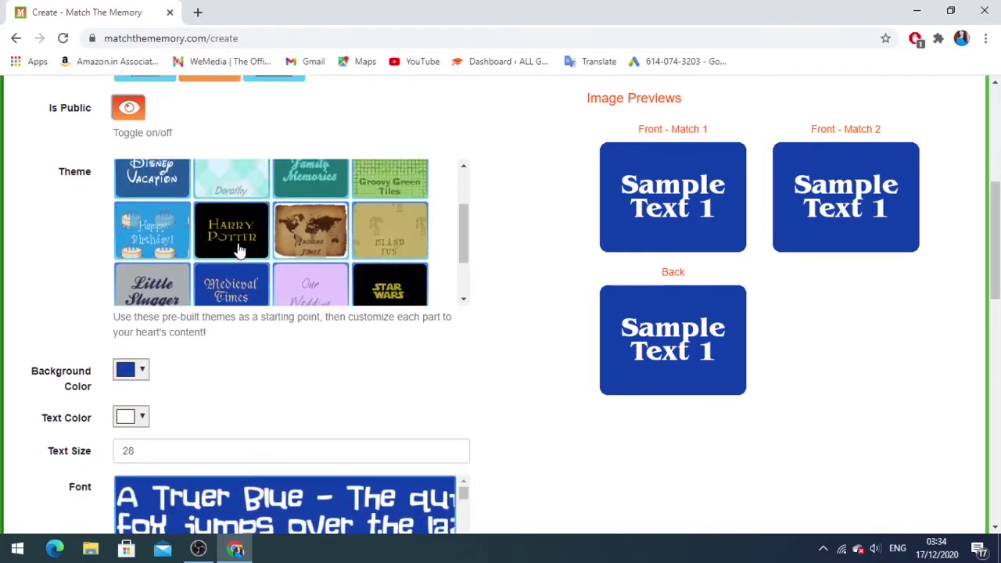
scroll(273, 258, up, 1)
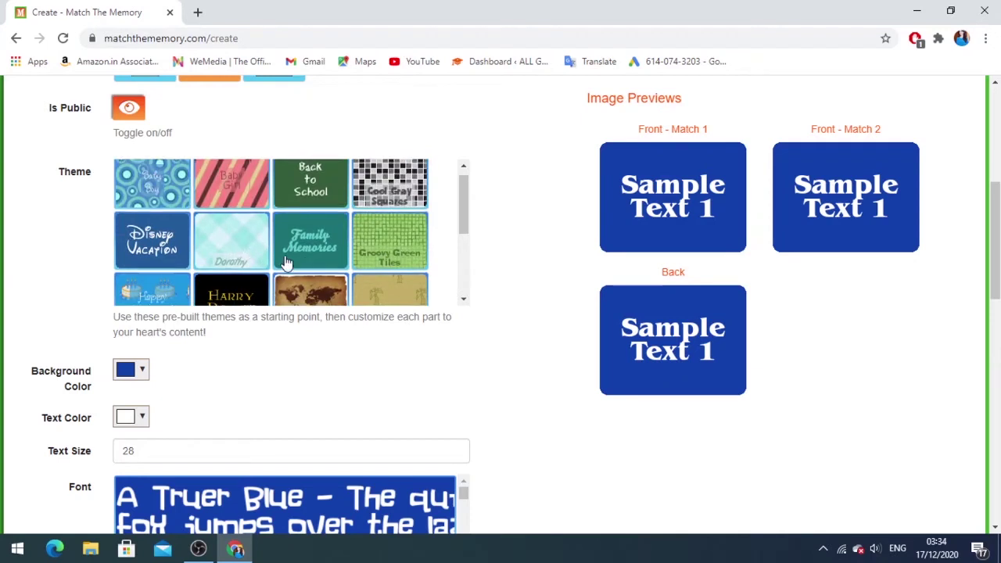
click(154, 258)
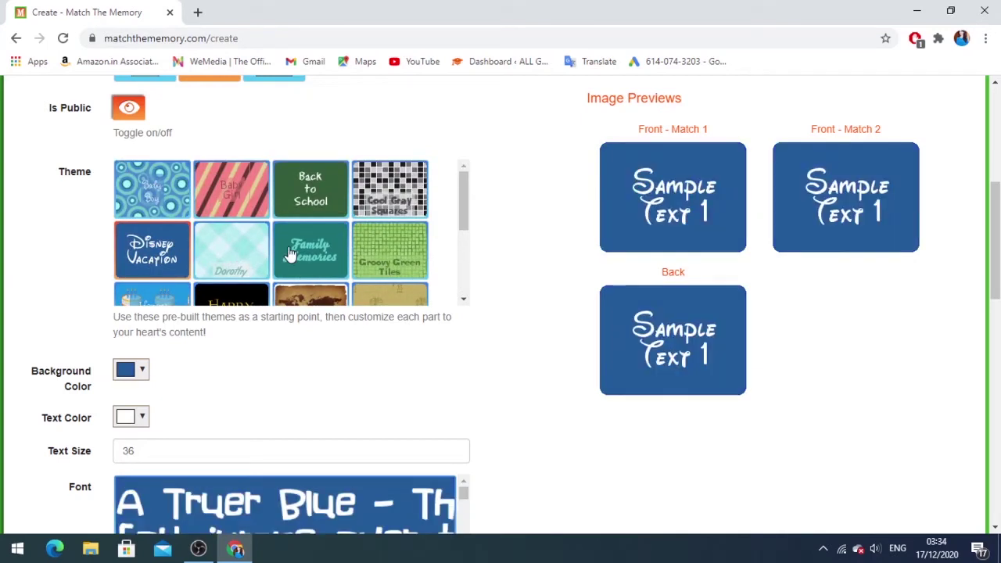
scroll(344, 249, down, 3)
scroll(304, 219, up, 3)
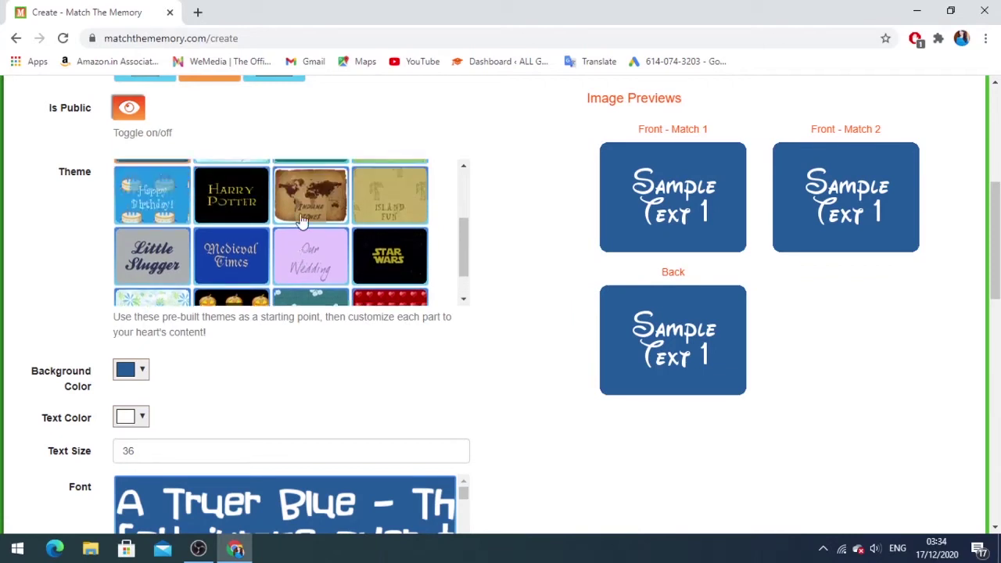
scroll(392, 261, down, 2)
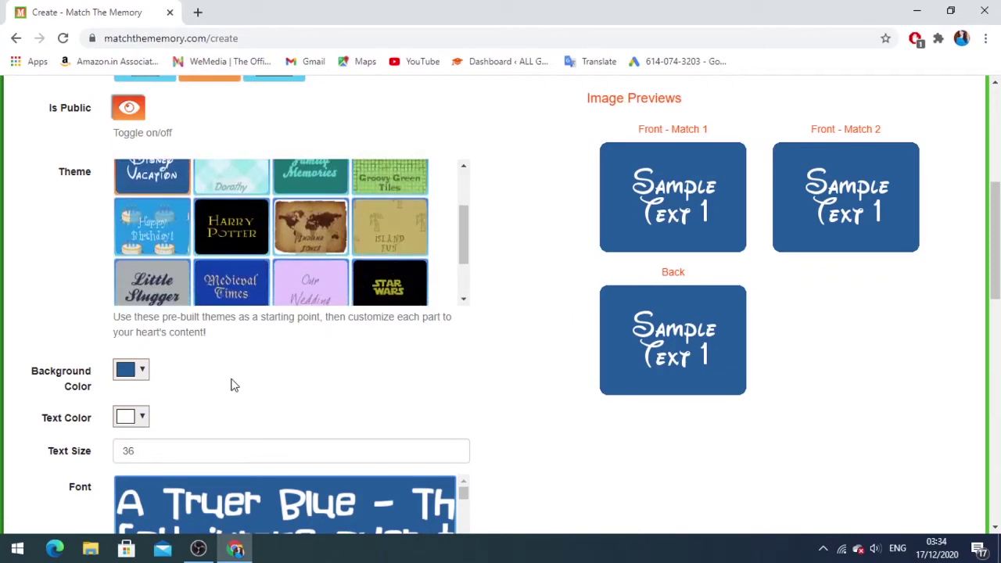
scroll(216, 352, down, 2)
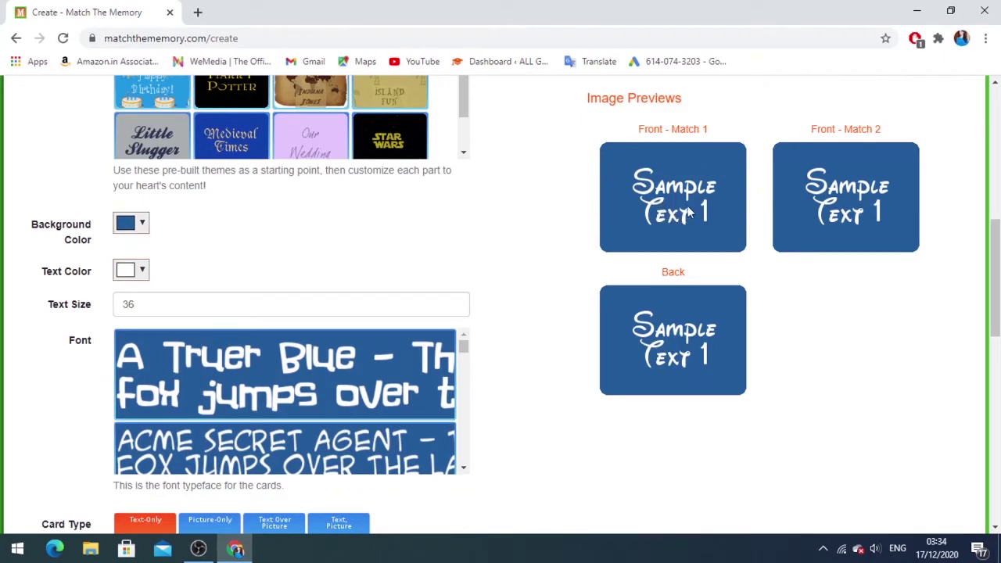
Step: Keep the card background colour and set the card text colour to yellow (#ffff00)
click(142, 226)
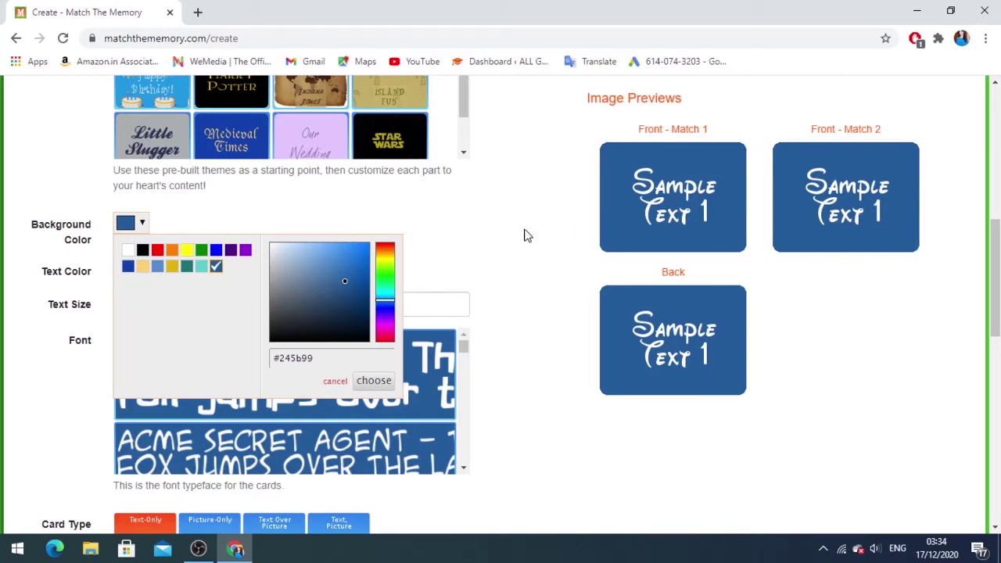
click(473, 236)
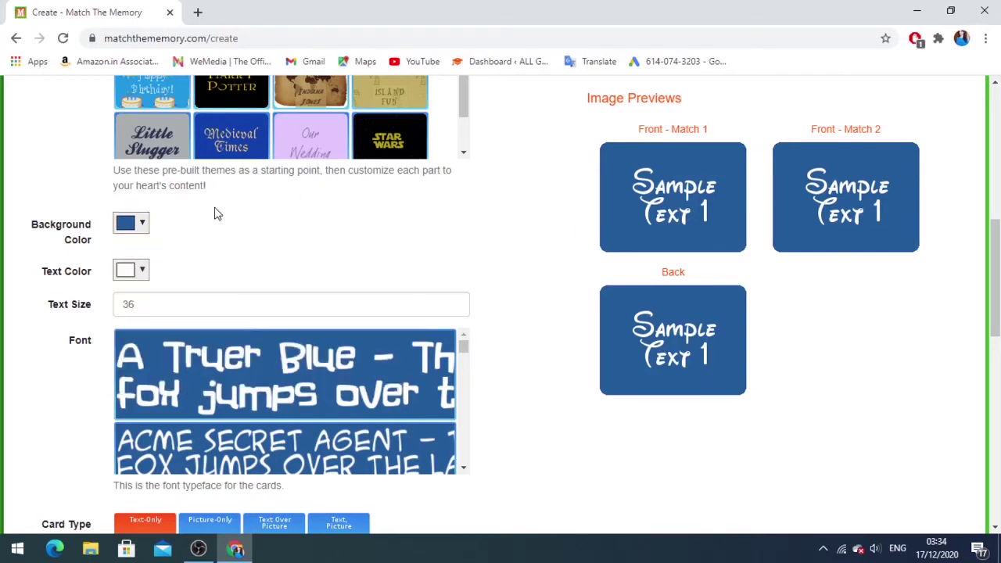
scroll(192, 240, down, 1)
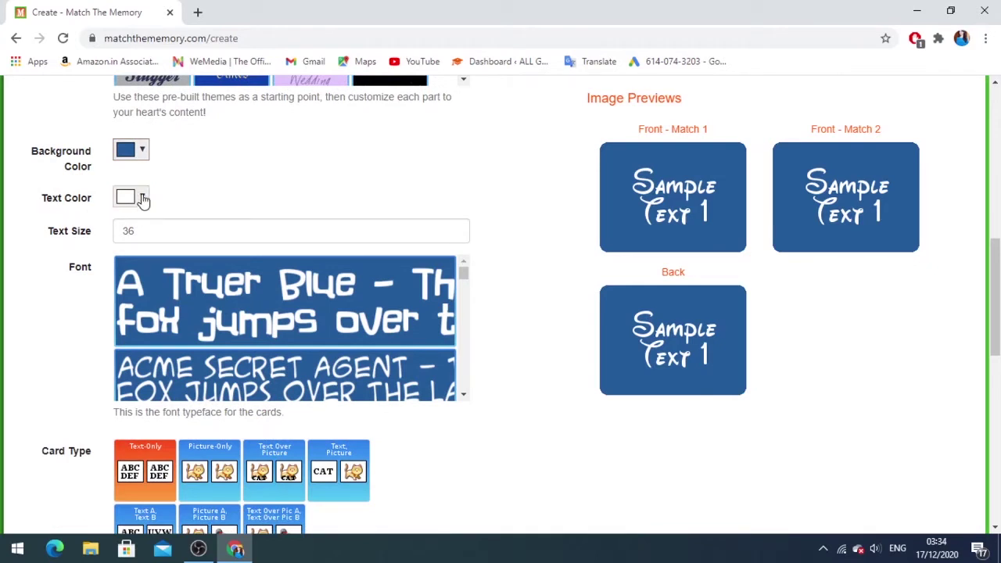
click(141, 197)
click(173, 239)
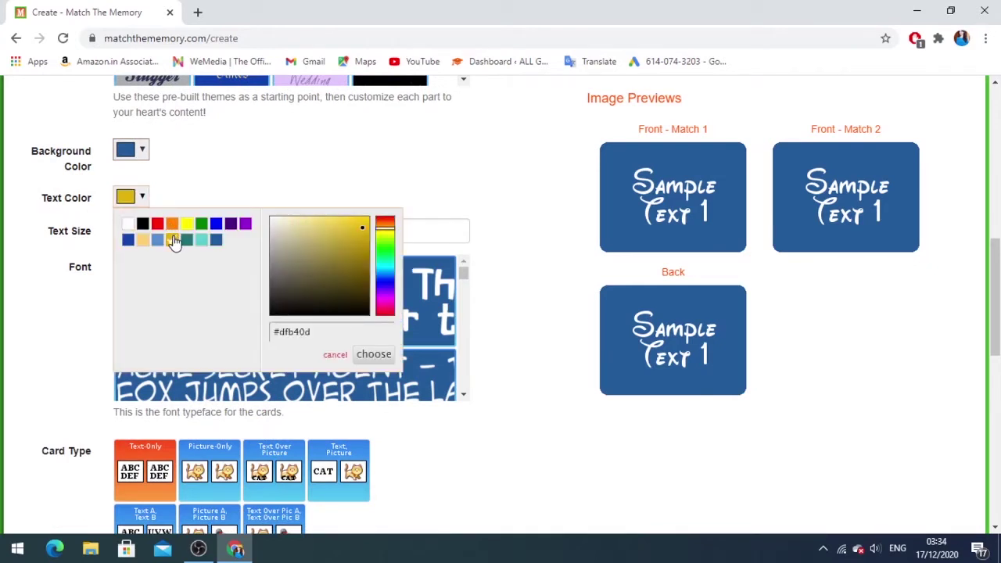
click(187, 226)
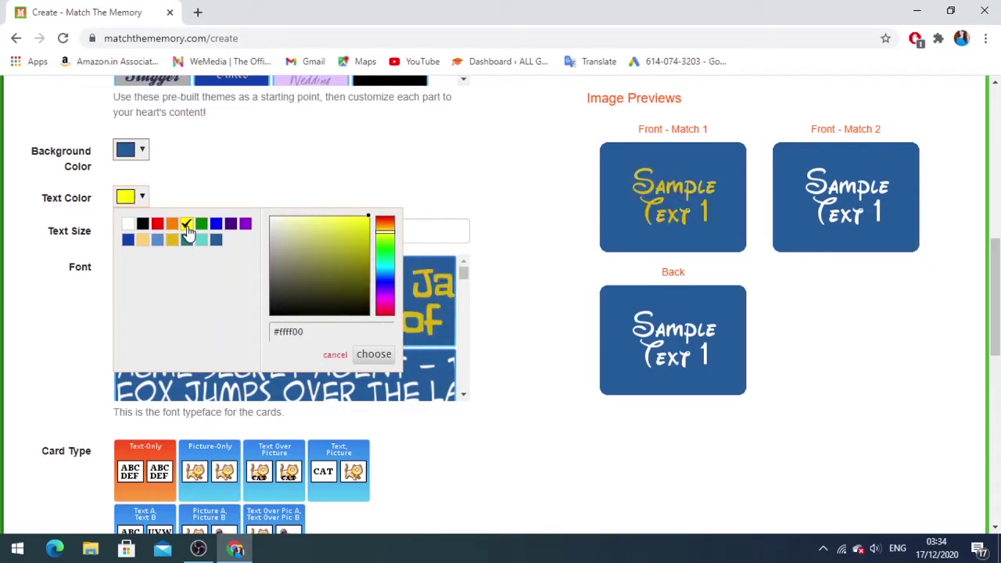
click(62, 227)
Step: Set the card text size to 34 and choose the Benguiat font
scroll(5, 213, down, 1)
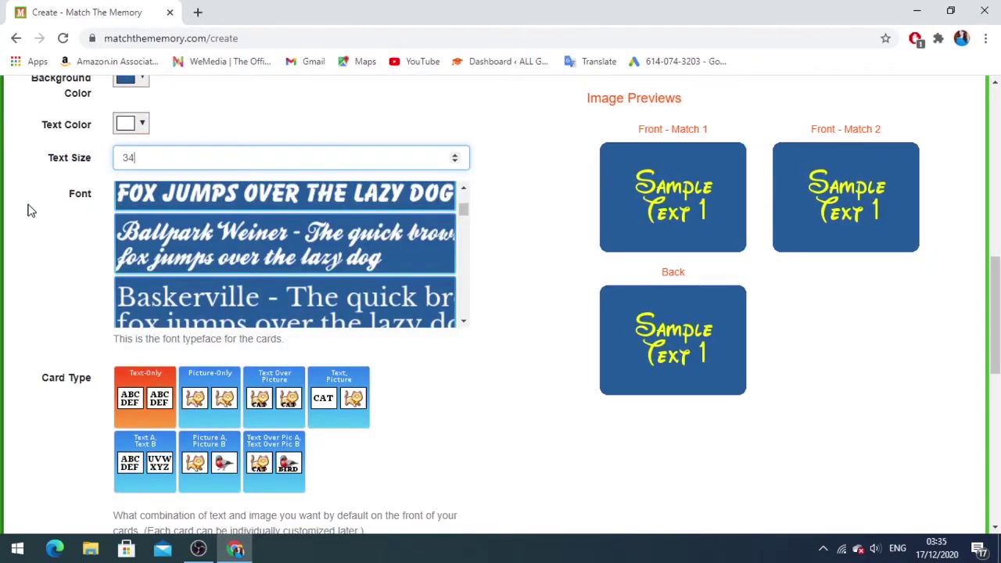
scroll(197, 225, down, 1)
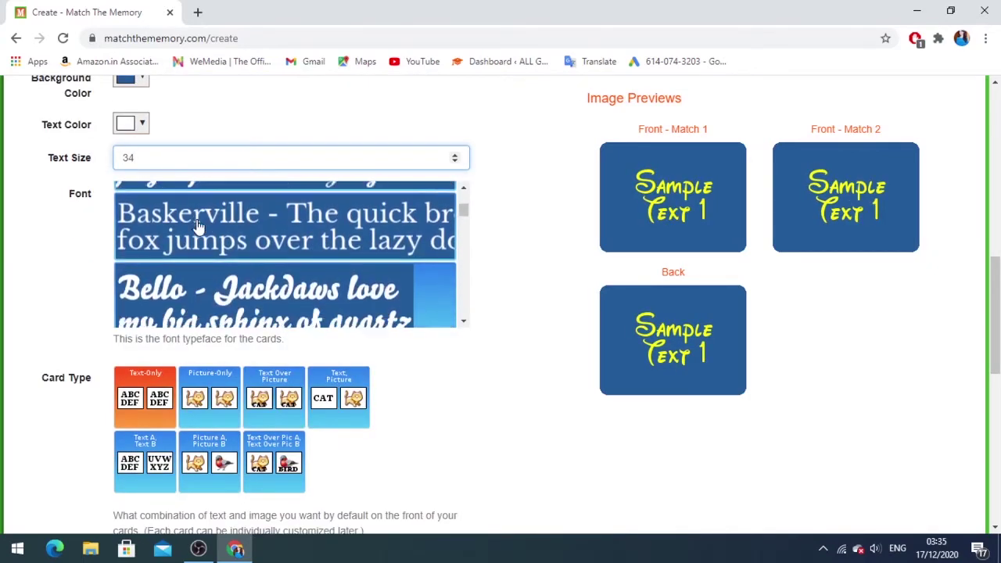
scroll(198, 225, down, 3)
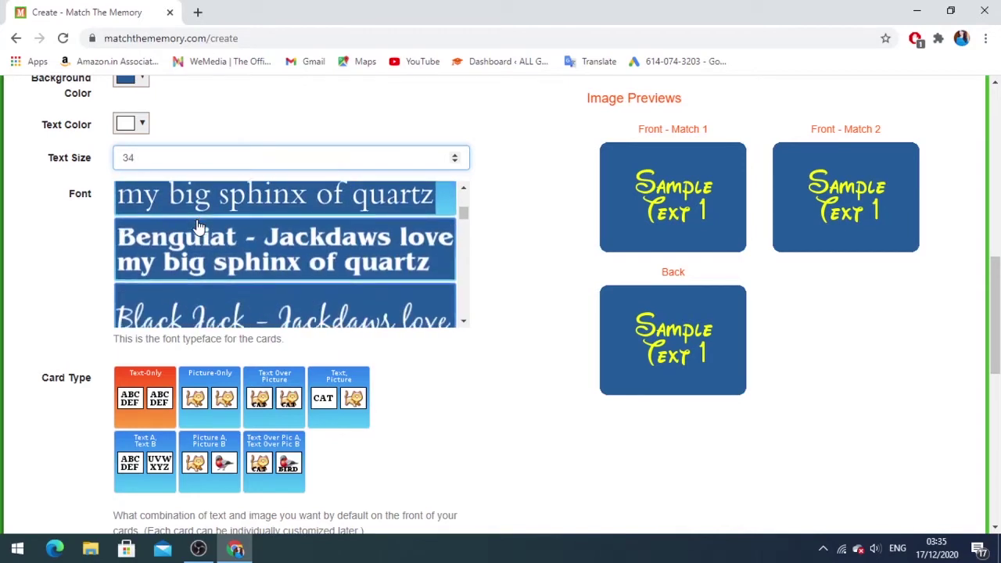
scroll(199, 225, down, 1)
scroll(201, 225, up, 1)
click(207, 235)
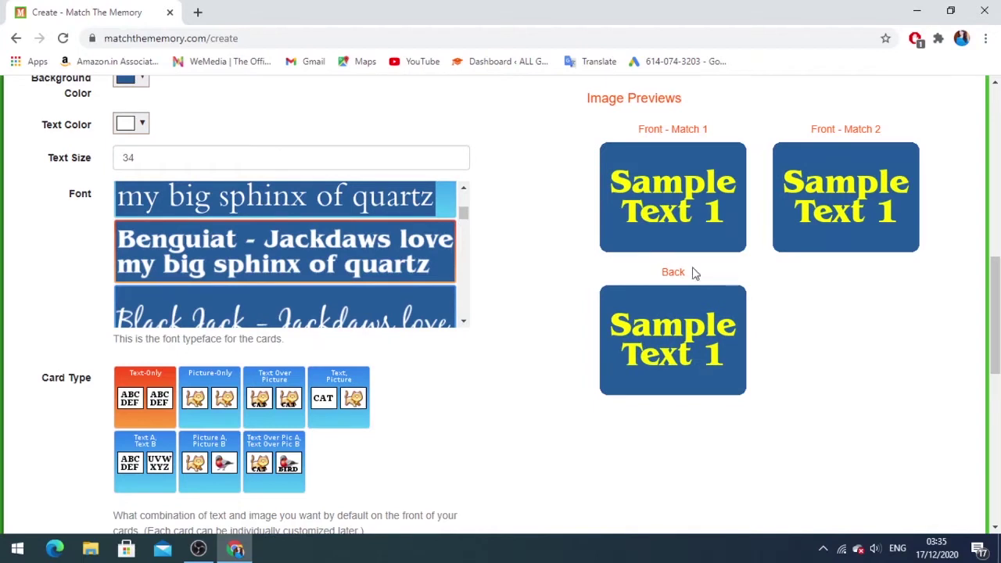
Step: Set the default front card type to Text, Picture so each word pairs with an image
scroll(430, 360, down, 2)
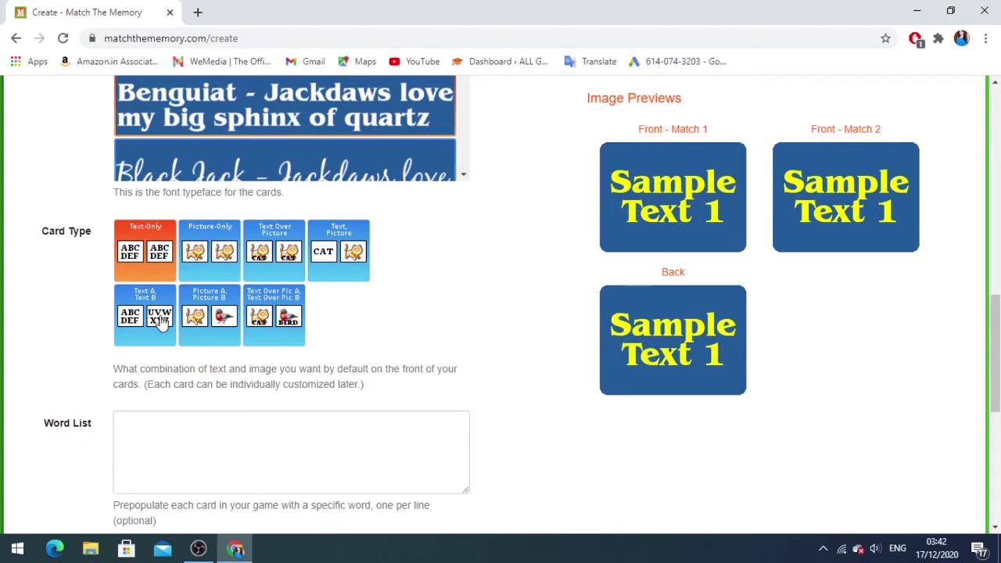
click(348, 245)
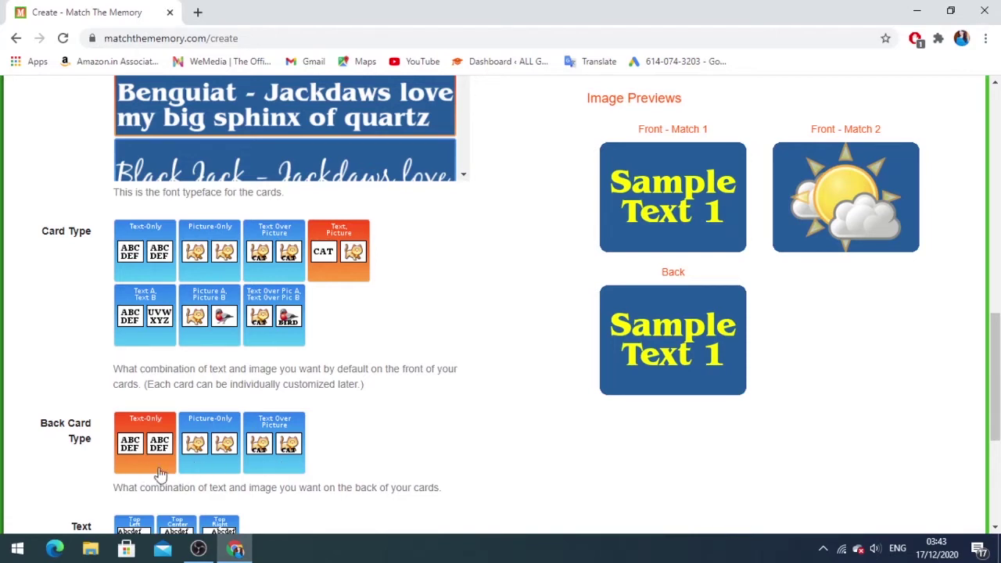
scroll(159, 473, down, 1)
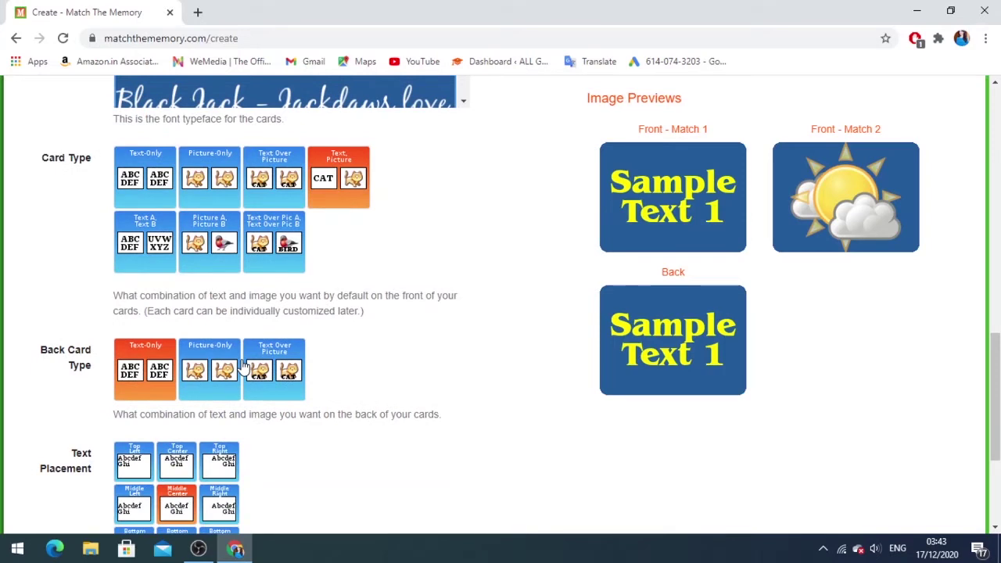
scroll(156, 395, down, 2)
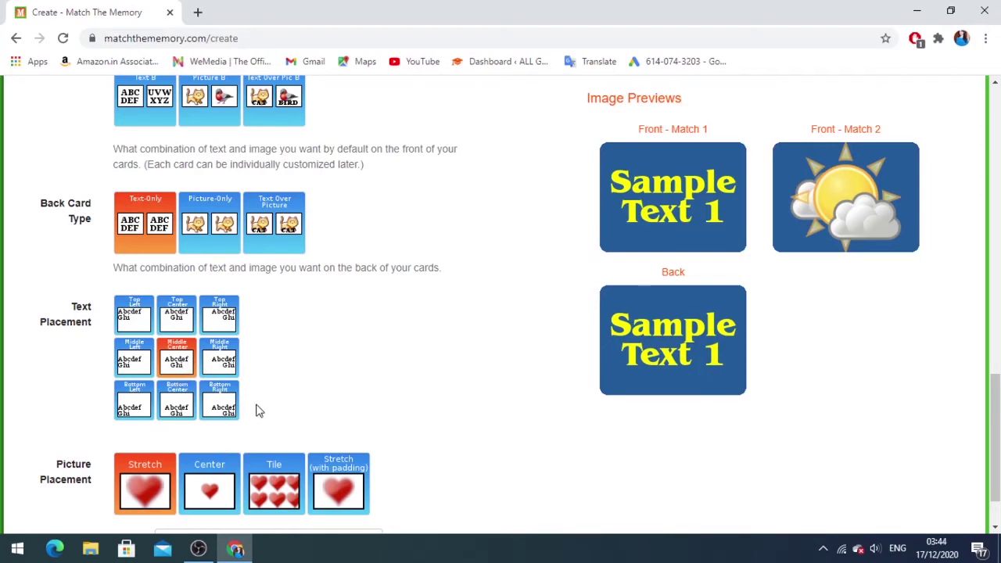
Step: Try the Tile and Stretch (with padding) picture placements, set the placement to Center, and create the game
scroll(258, 405, down, 1)
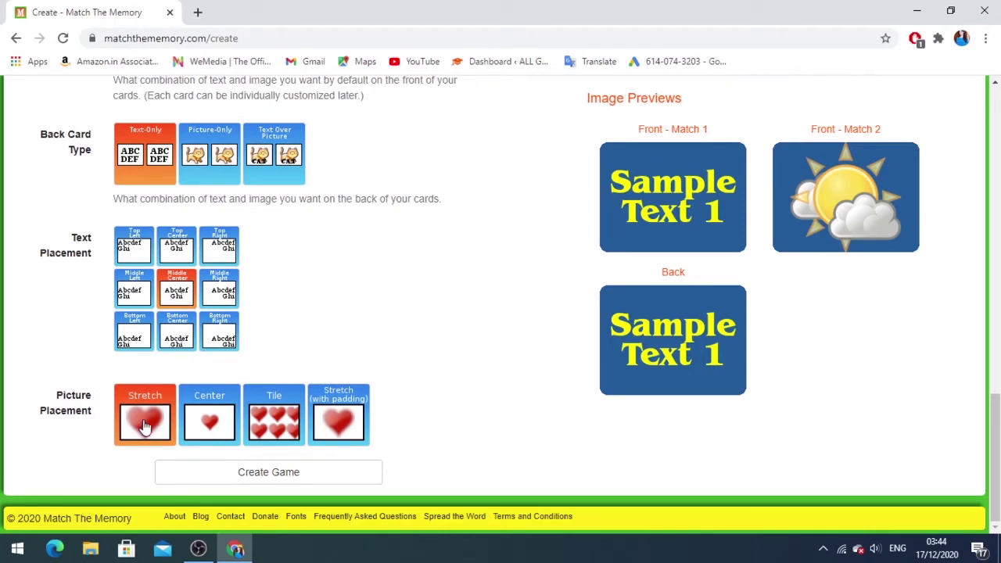
click(213, 428)
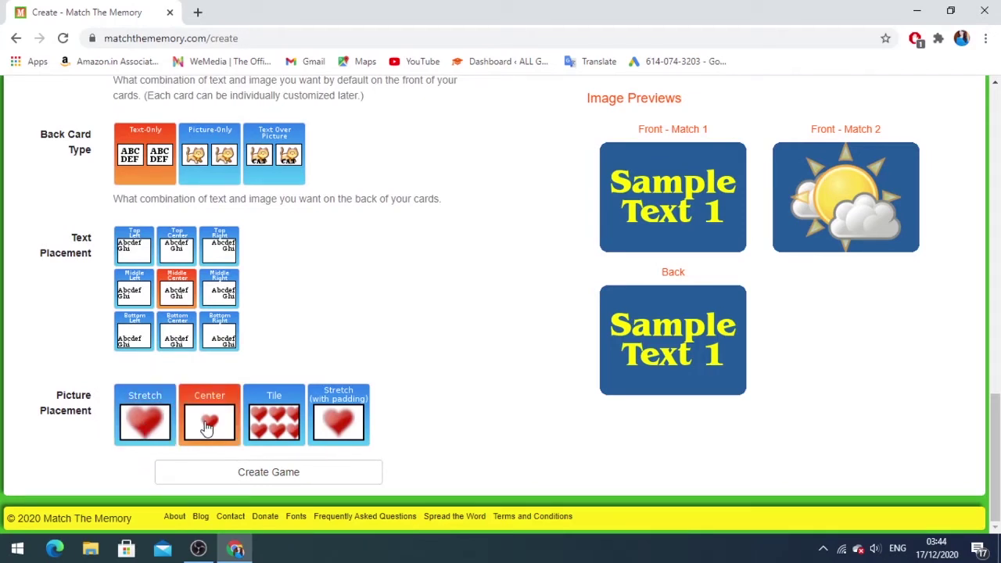
click(278, 429)
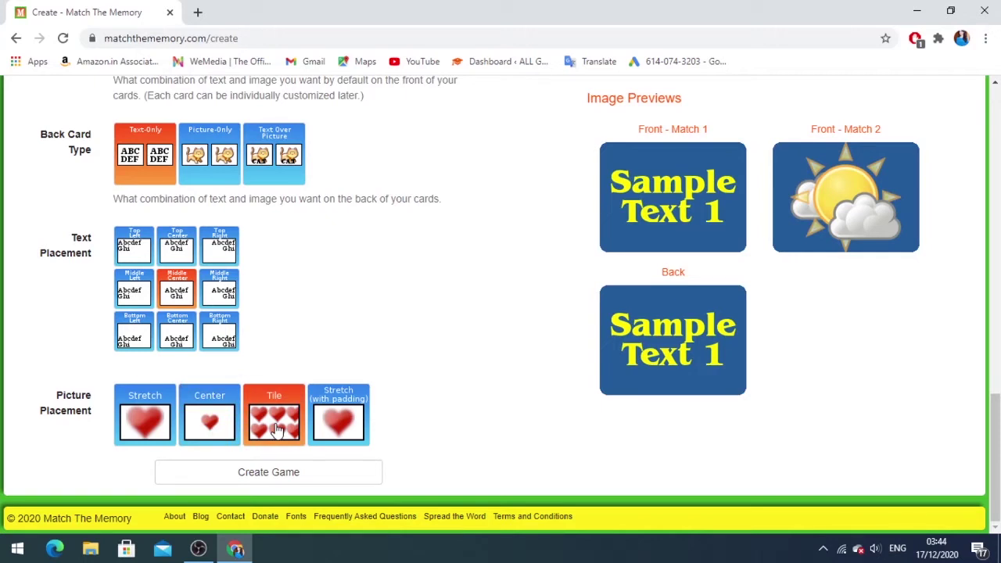
click(346, 424)
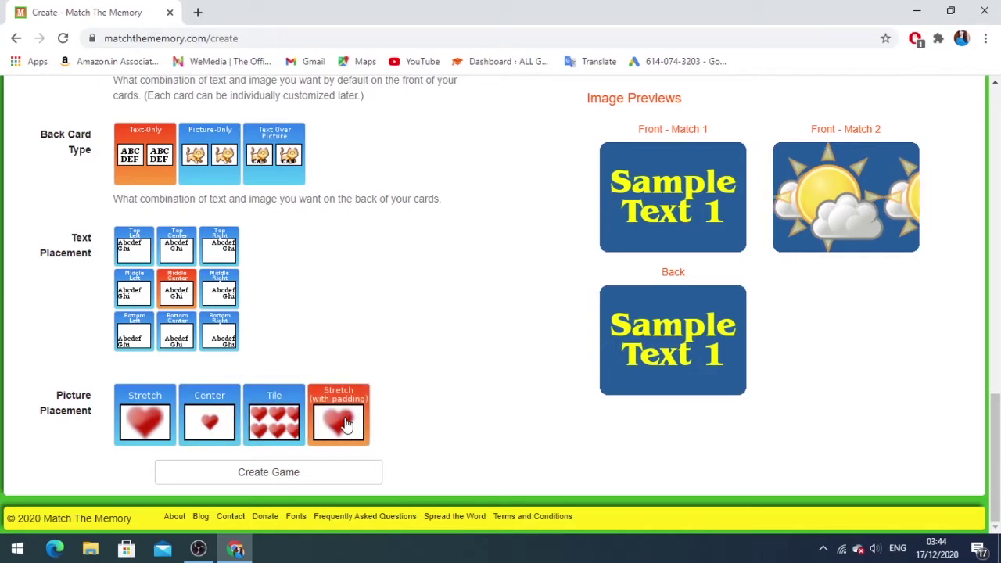
click(225, 424)
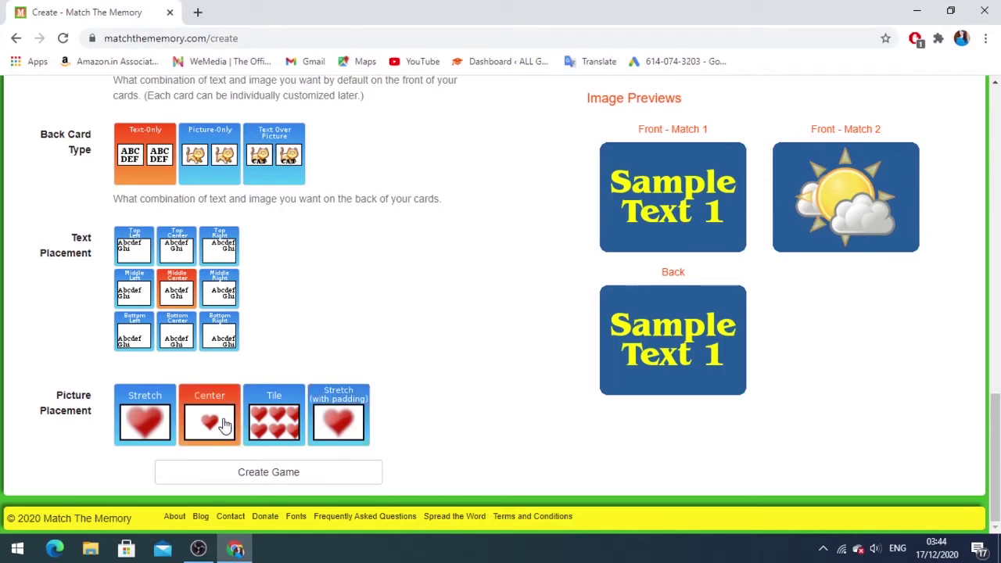
click(258, 478)
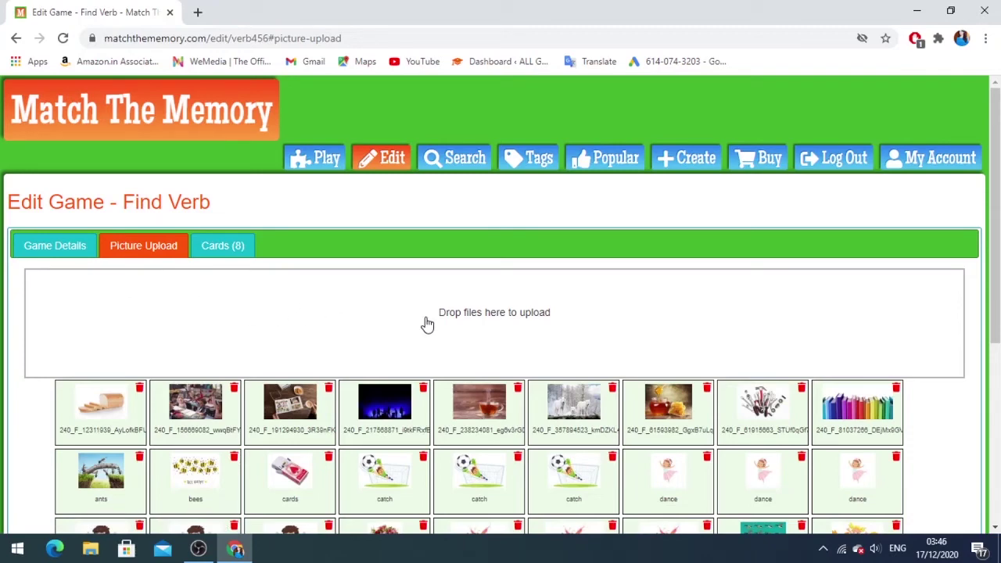
Step: Upload the dance and eat pictures to the game from New folder on the Desktop
click(462, 330)
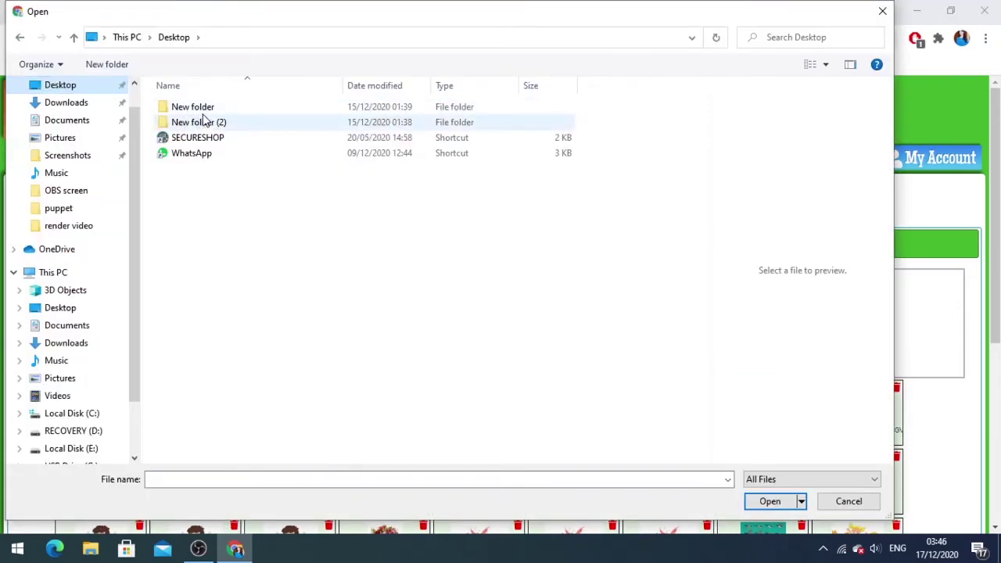
double_click(222, 111)
click(201, 129)
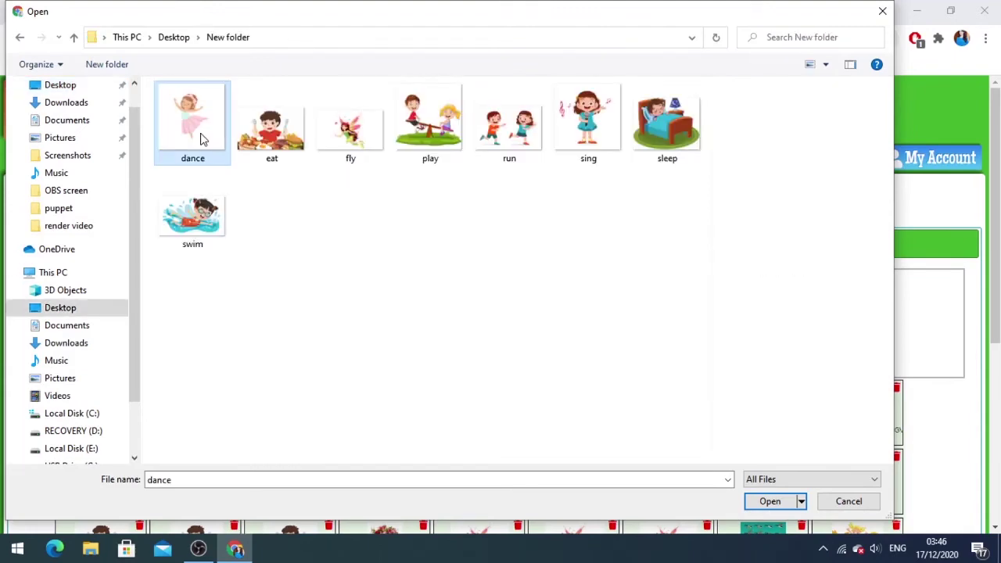
click(770, 501)
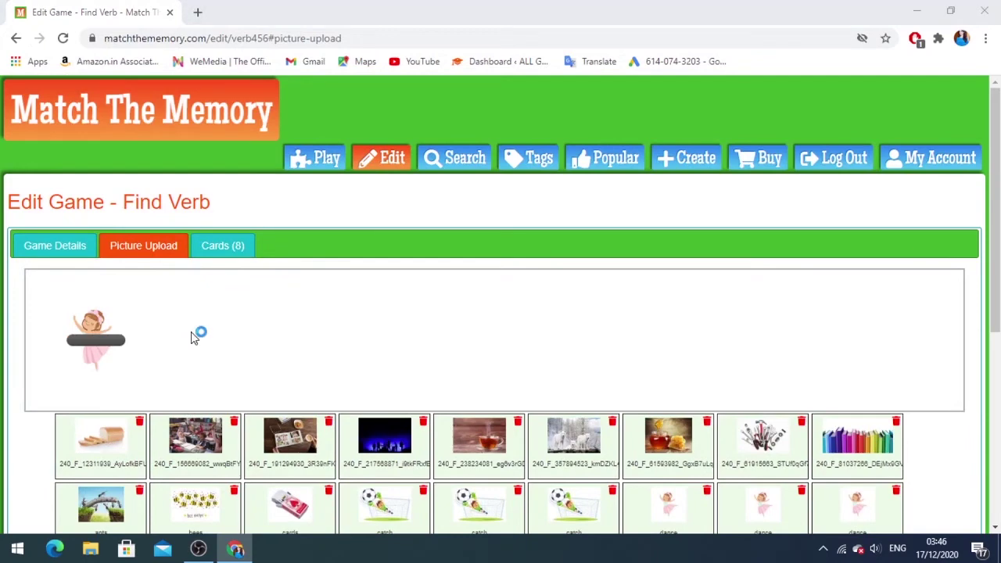
click(195, 336)
click(244, 139)
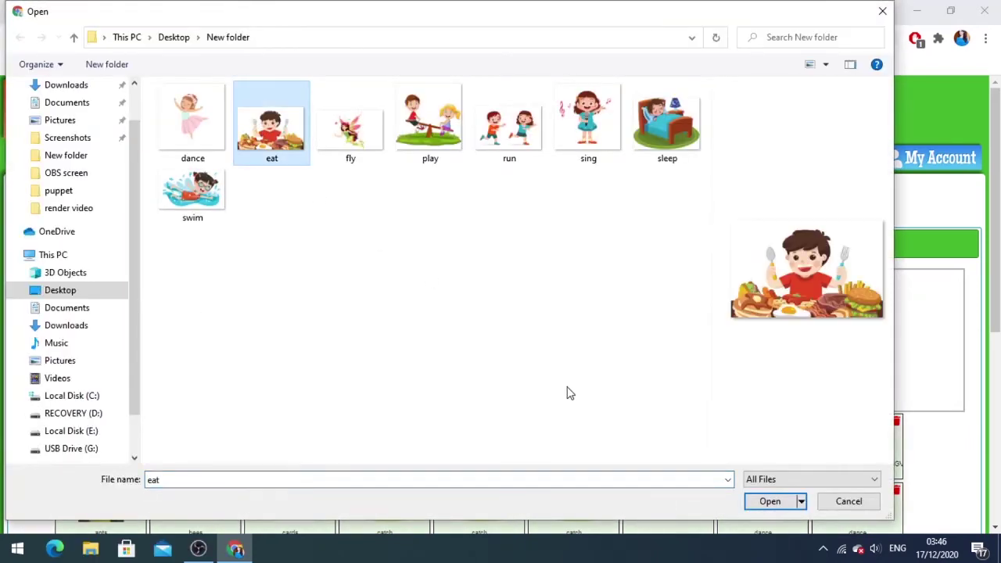
click(770, 501)
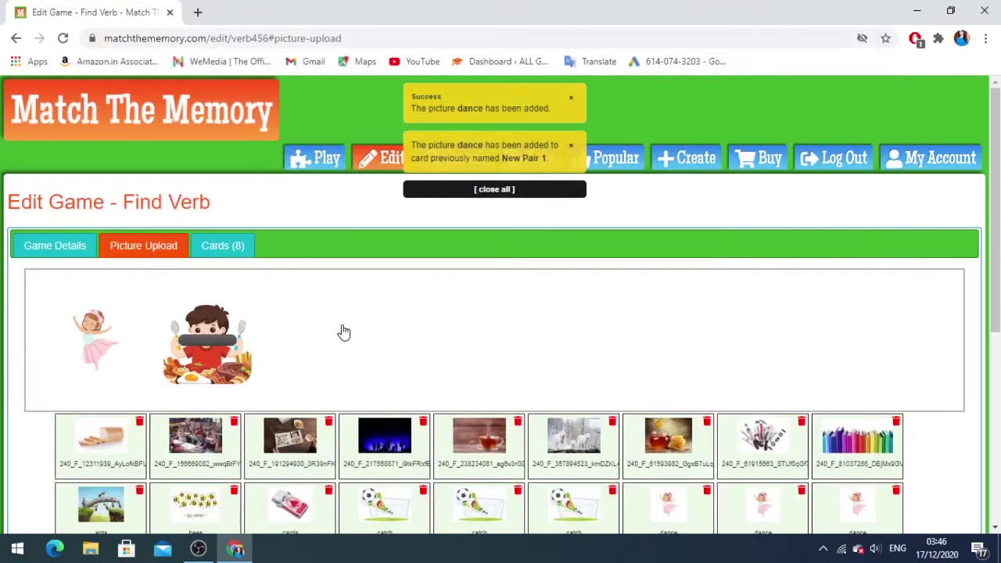
Step: Upload the fly and play pictures from the same folder to the game
click(320, 299)
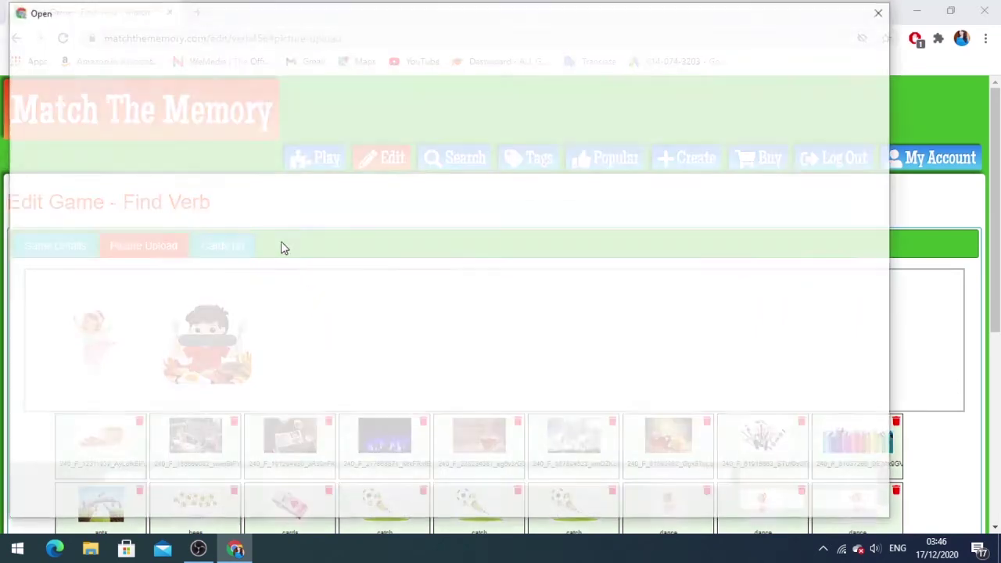
click(330, 144)
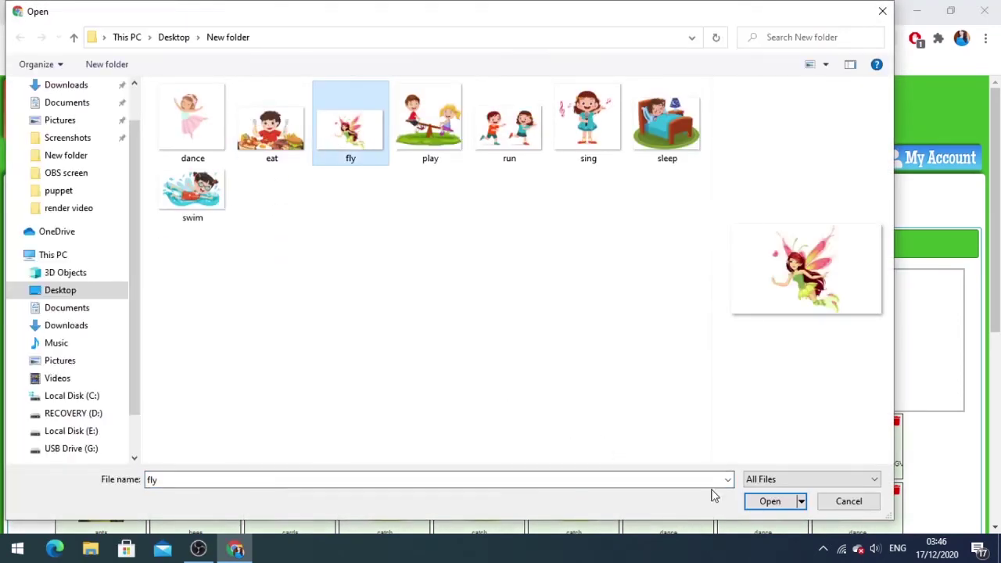
click(769, 502)
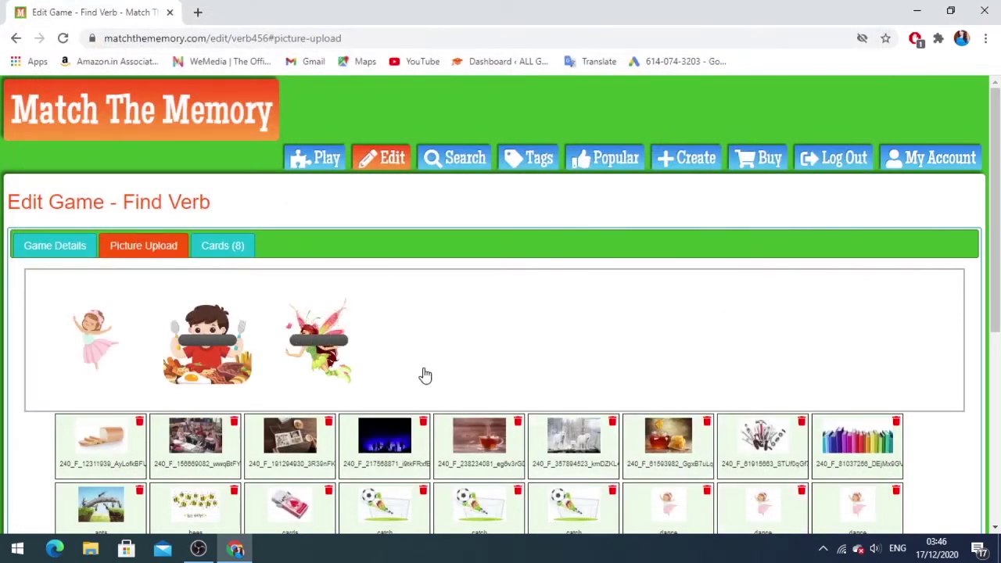
click(426, 362)
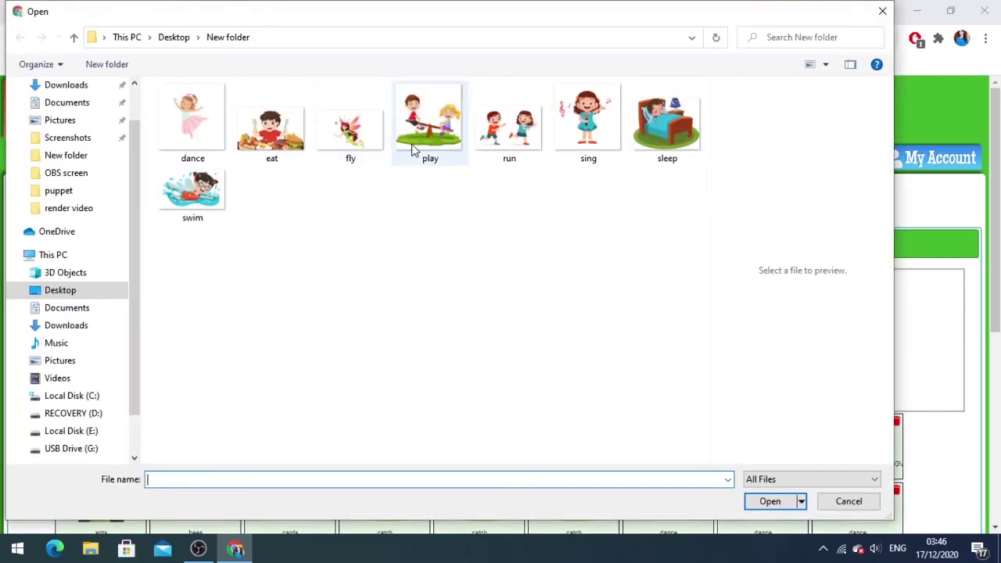
click(413, 146)
click(773, 503)
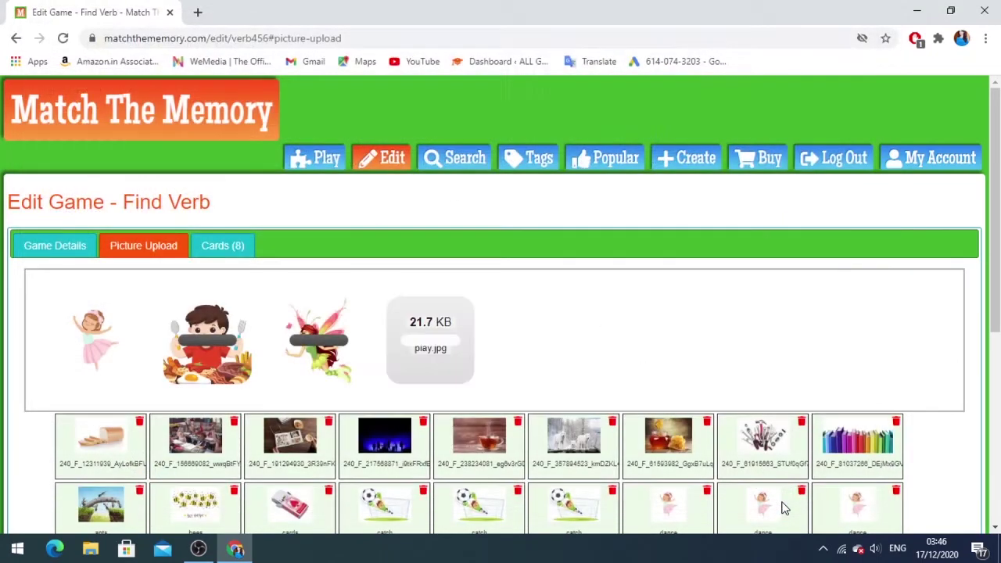
Step: Upload the run and sing pictures from the same folder to the game
click(570, 360)
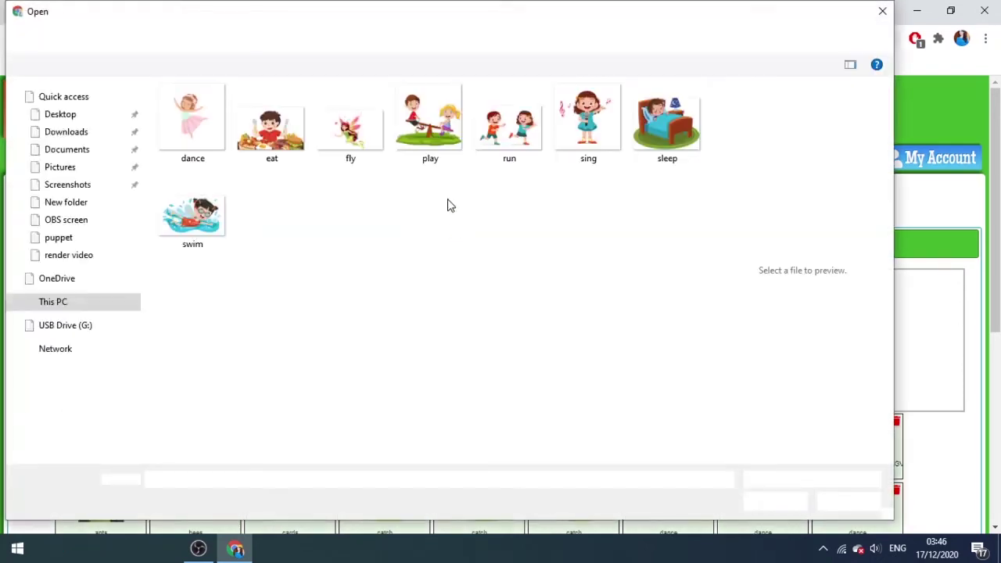
click(497, 141)
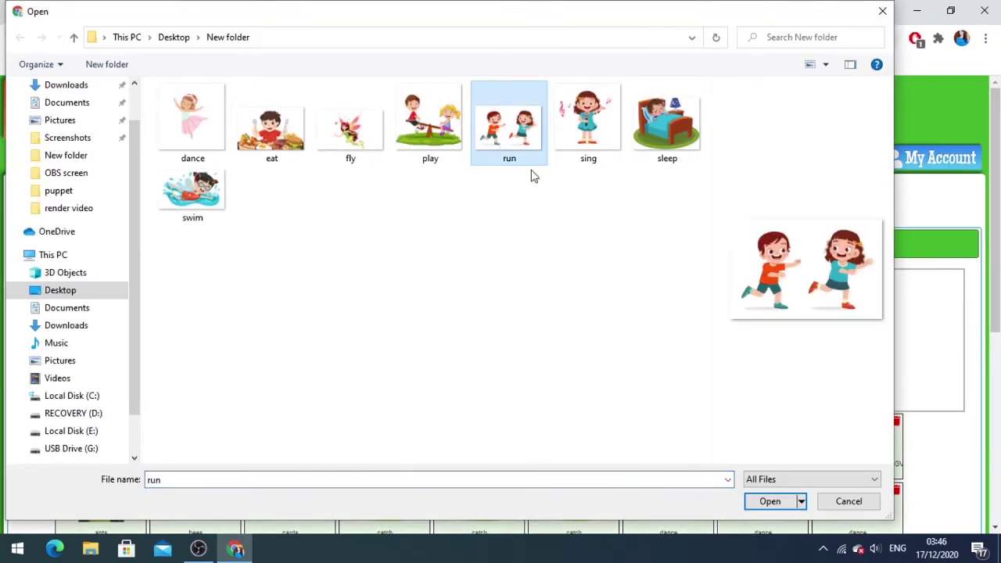
click(772, 501)
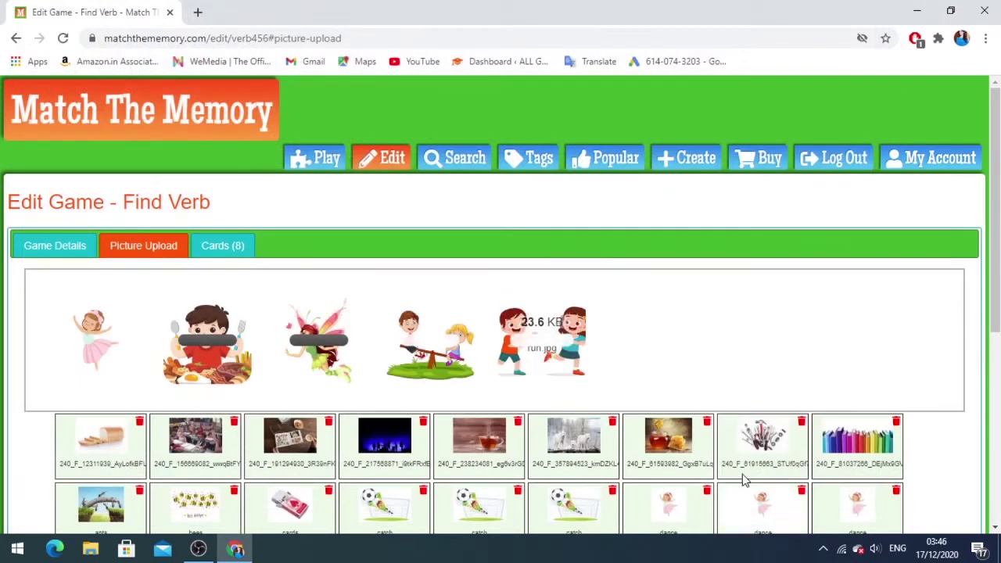
click(670, 356)
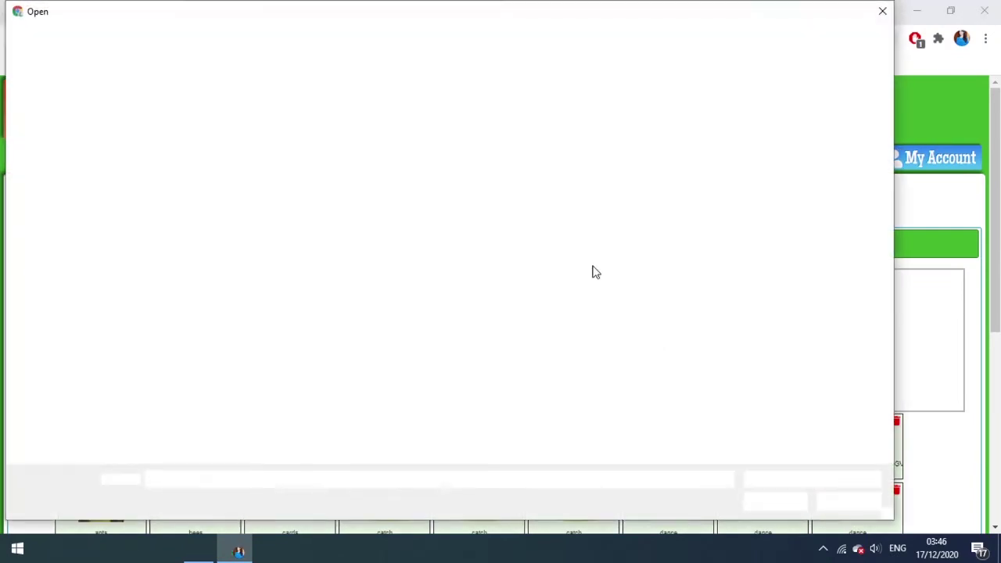
click(563, 141)
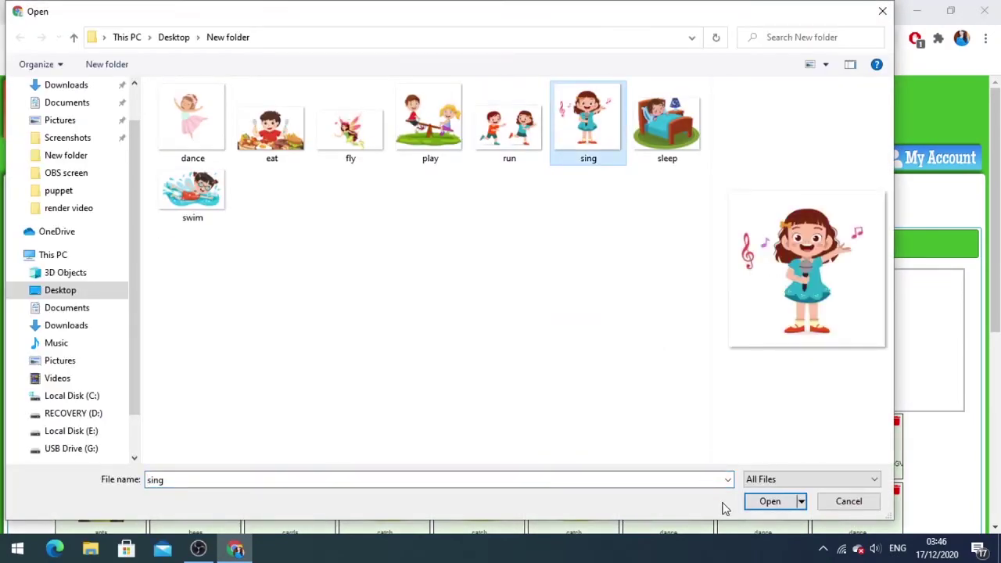
click(752, 503)
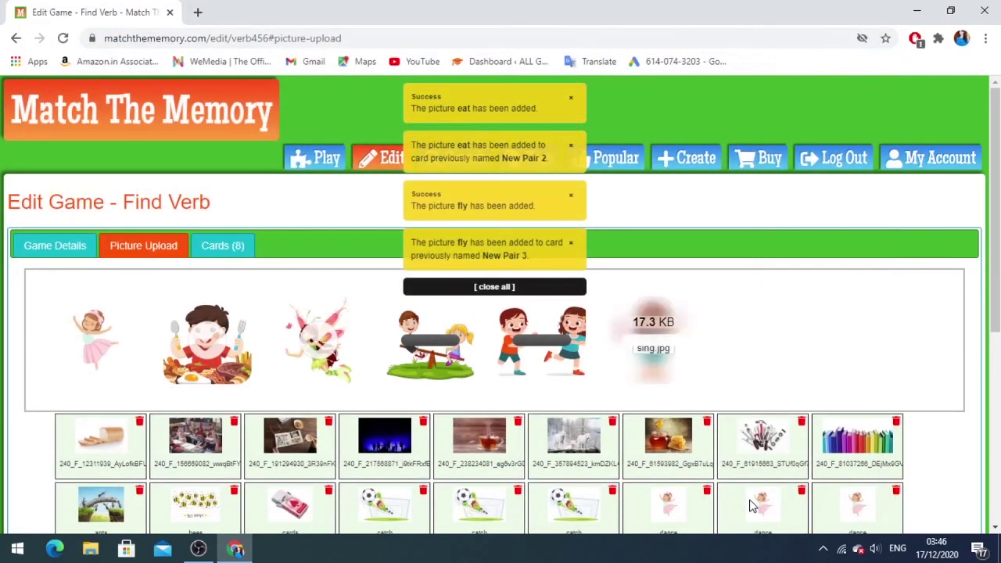
Step: Upload the sleep and swim pictures to the game from New folder on the Desktop
click(749, 350)
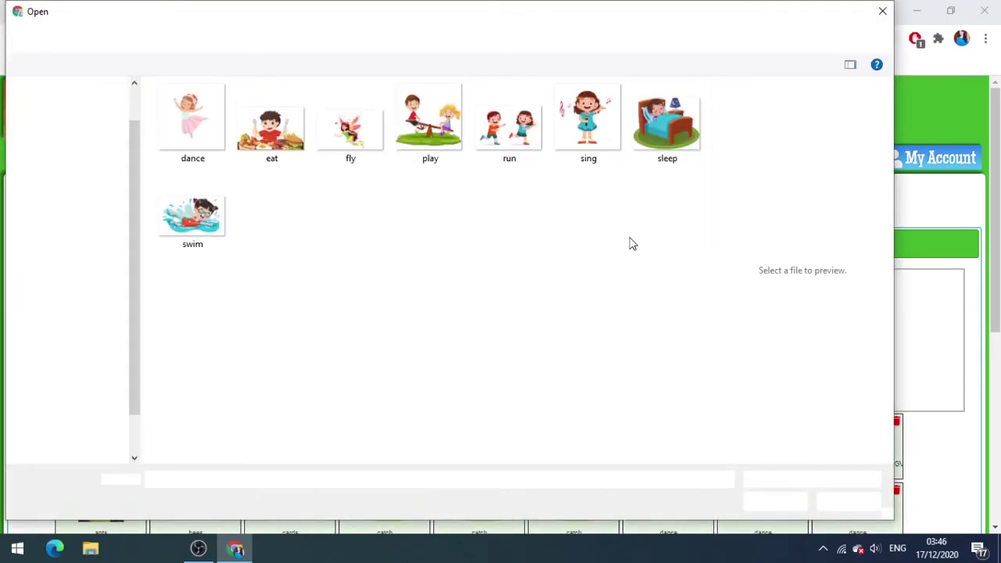
click(665, 125)
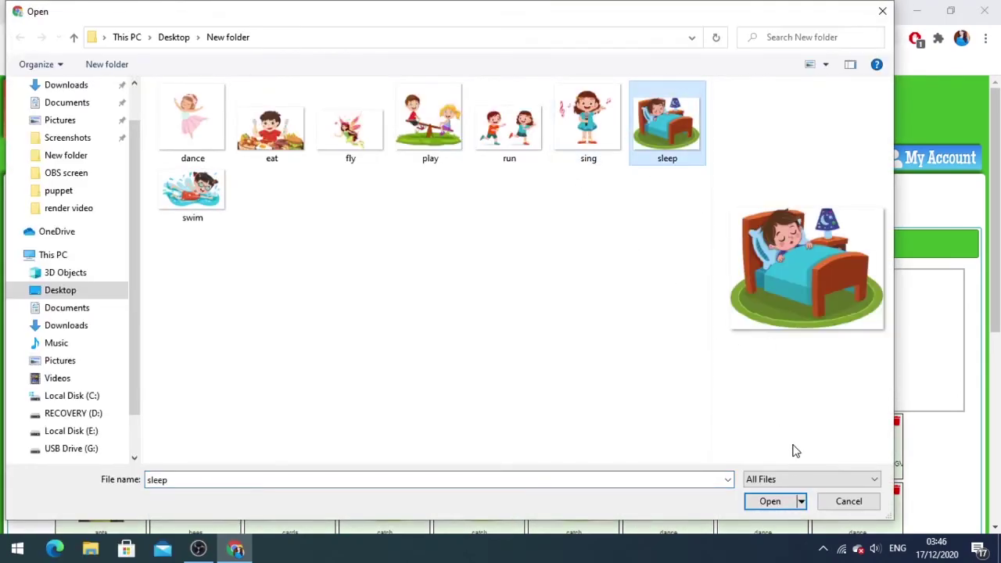
click(771, 503)
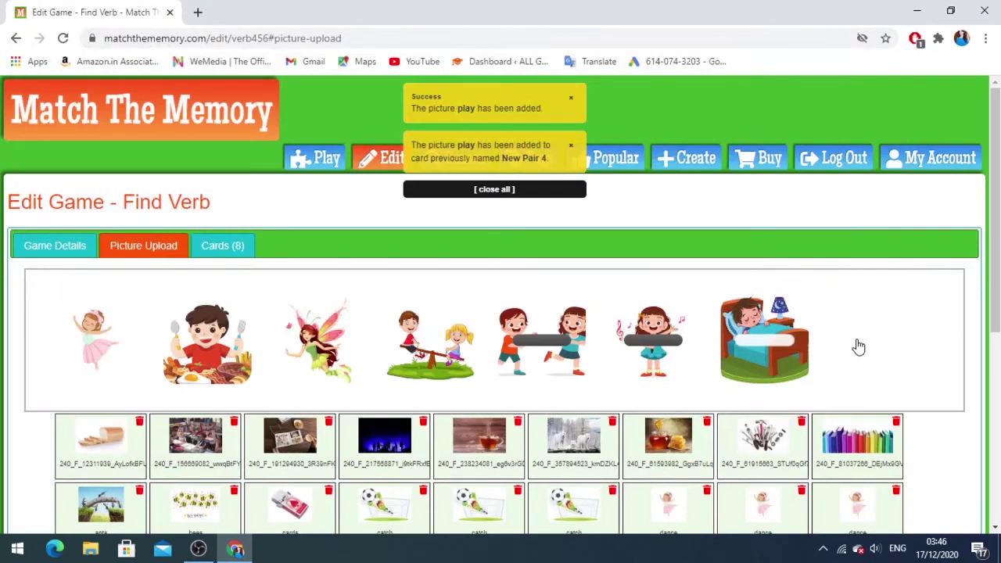
click(836, 342)
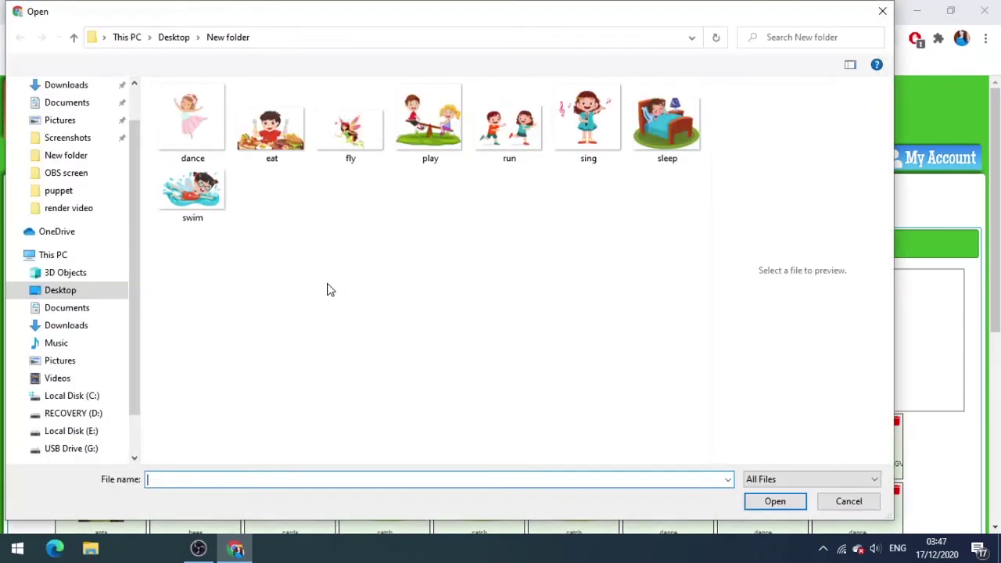
click(209, 196)
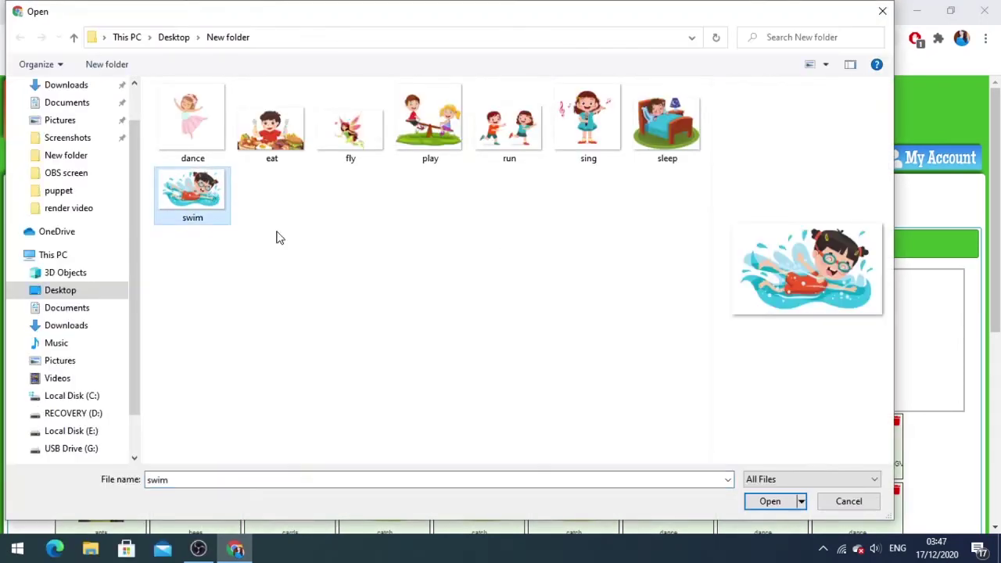
click(771, 502)
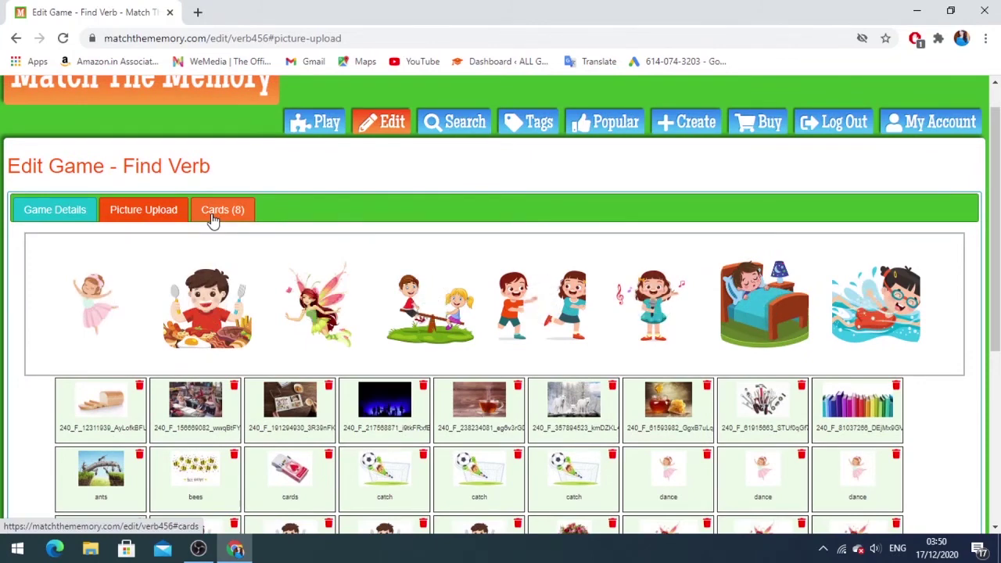
Step: Review the dance card's settings, from its title, card type and text placement to its picture and match pop-up
click(211, 221)
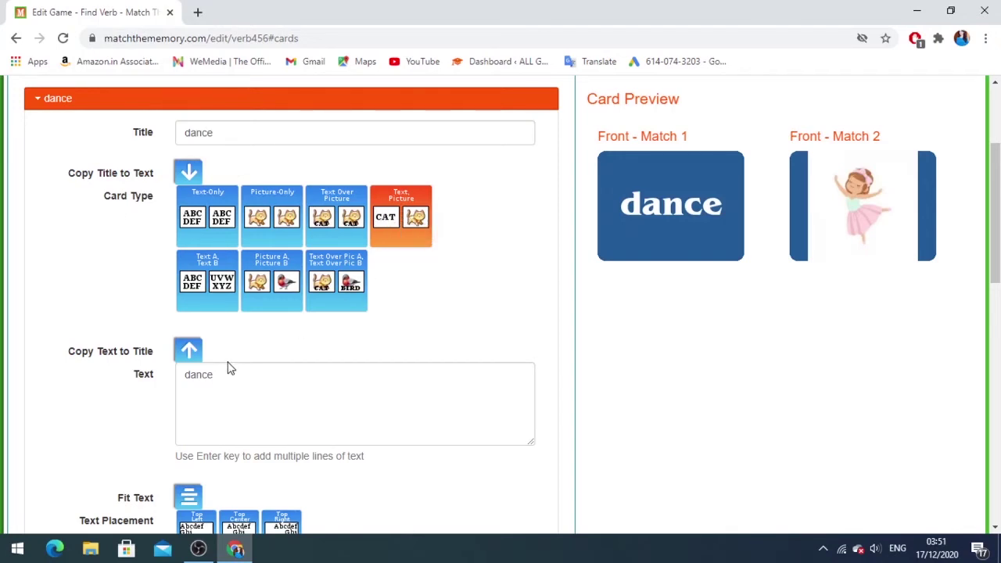
scroll(230, 366, down, 1)
scroll(248, 312, down, 2)
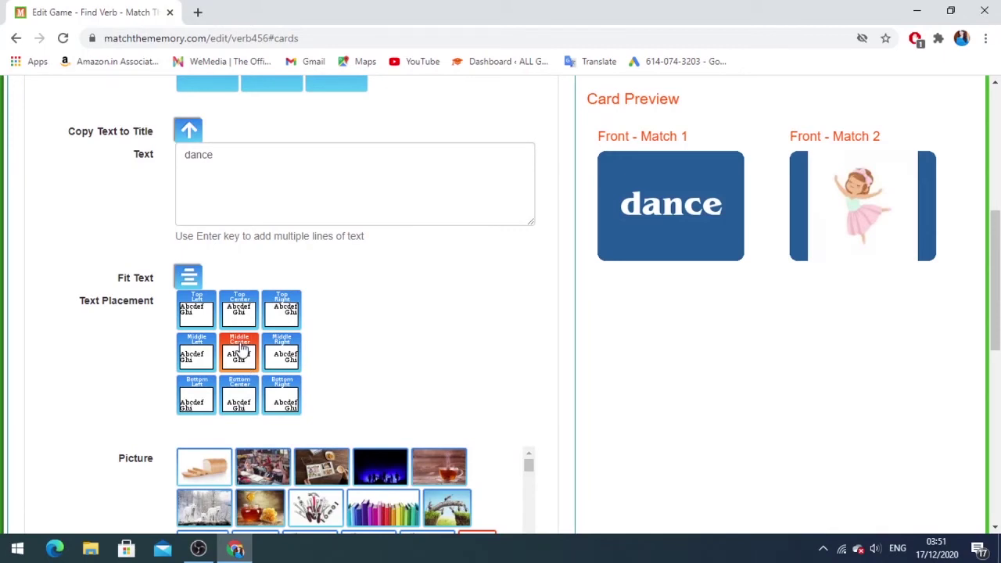
scroll(239, 352, down, 2)
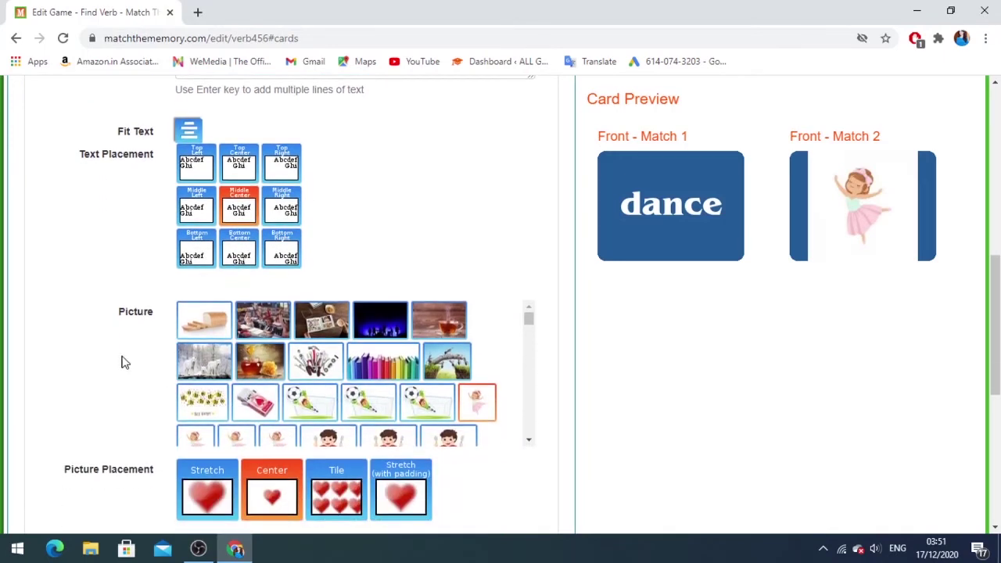
scroll(358, 382, down, 2)
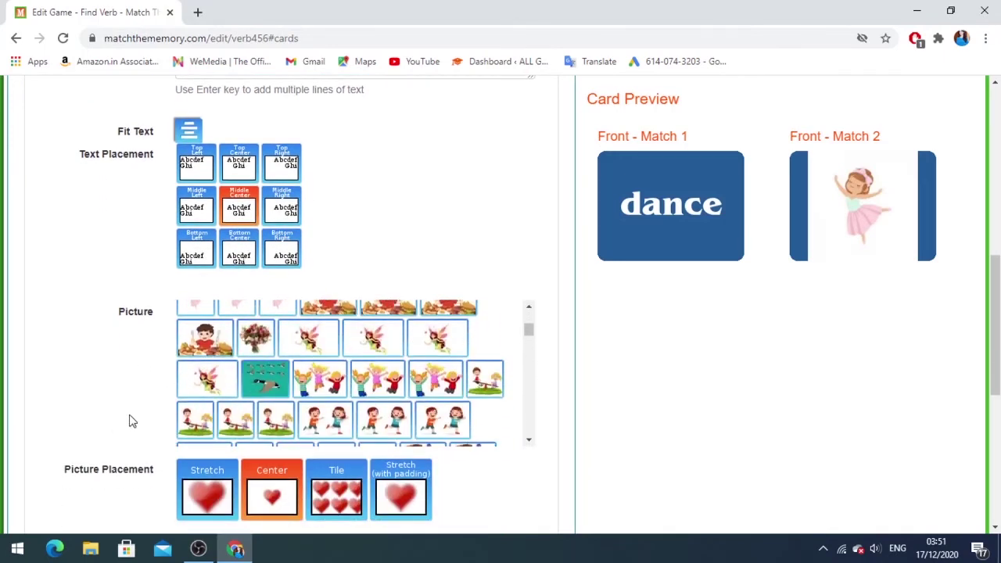
scroll(130, 418, down, 3)
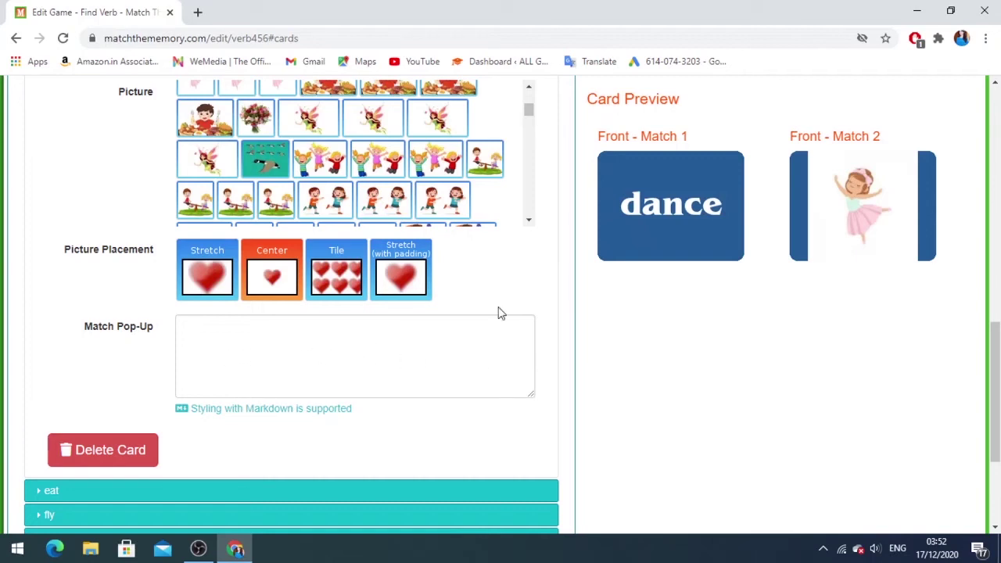
scroll(121, 400, down, 1)
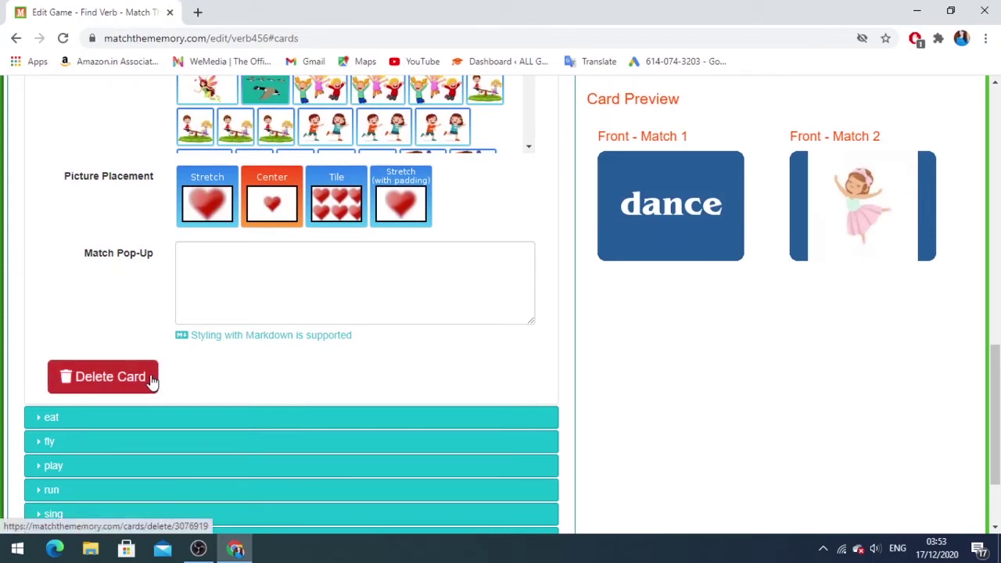
scroll(311, 126, down, 2)
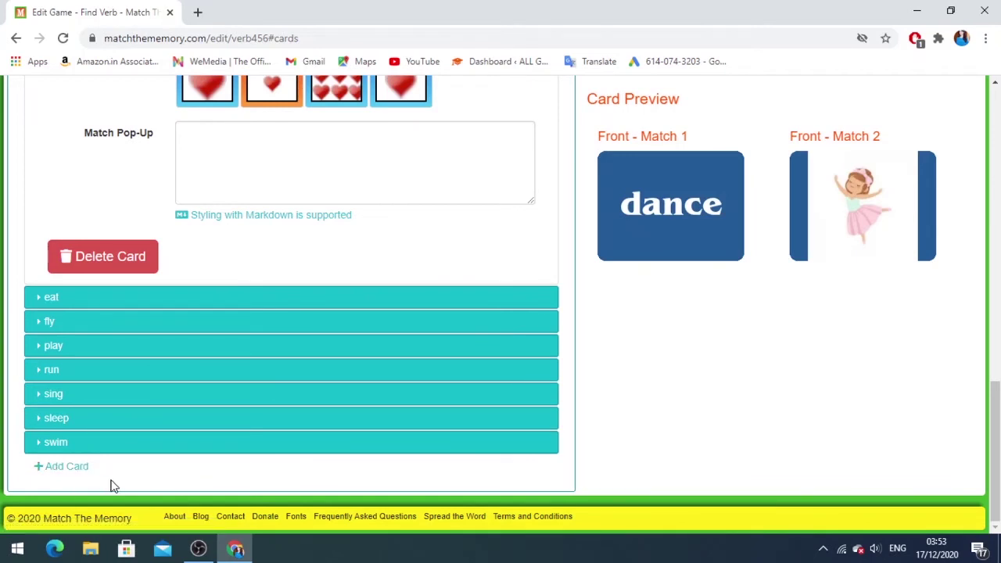
Step: Review the eat card's picture, picture placement and match pop-up settings along with its preview
click(213, 304)
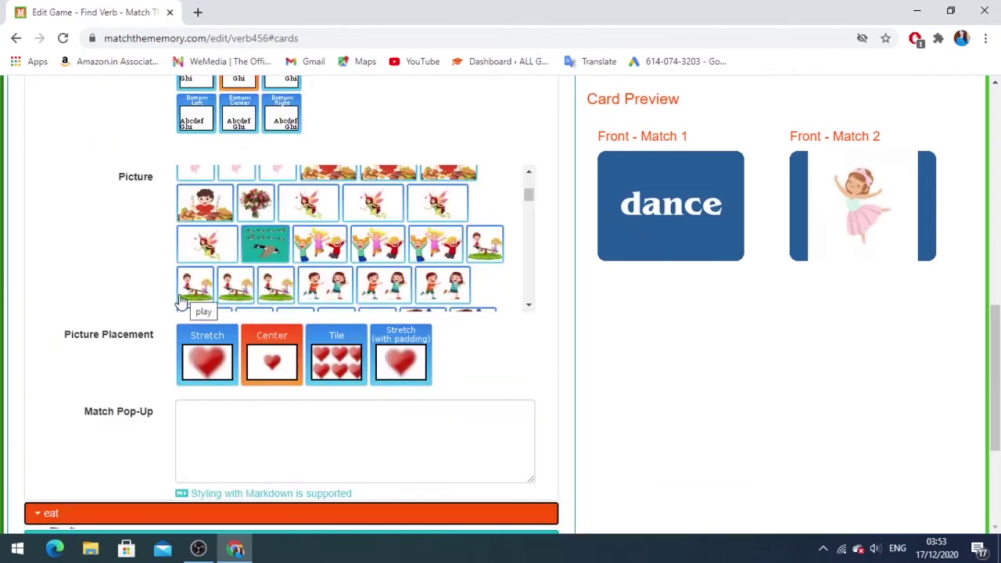
scroll(233, 297, down, 10)
scroll(282, 336, down, 3)
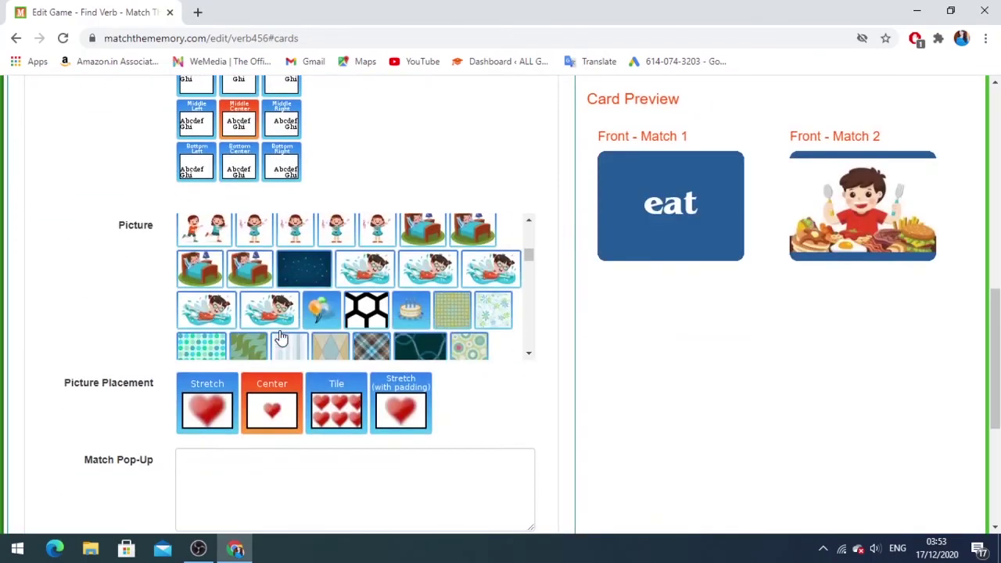
scroll(138, 404, down, 5)
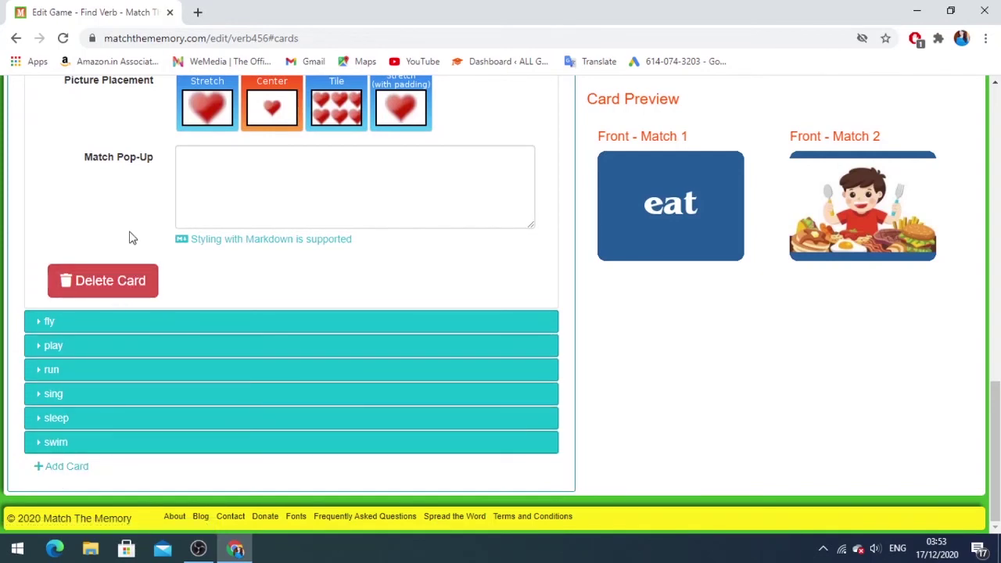
scroll(131, 238, up, 10)
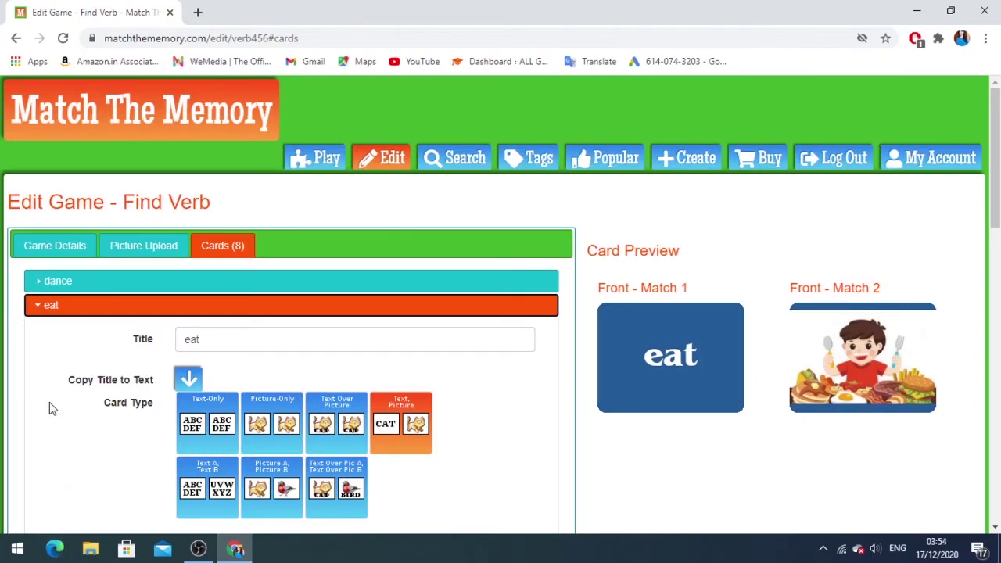
Step: Add the tags verbs and action words to the game's general details
click(32, 237)
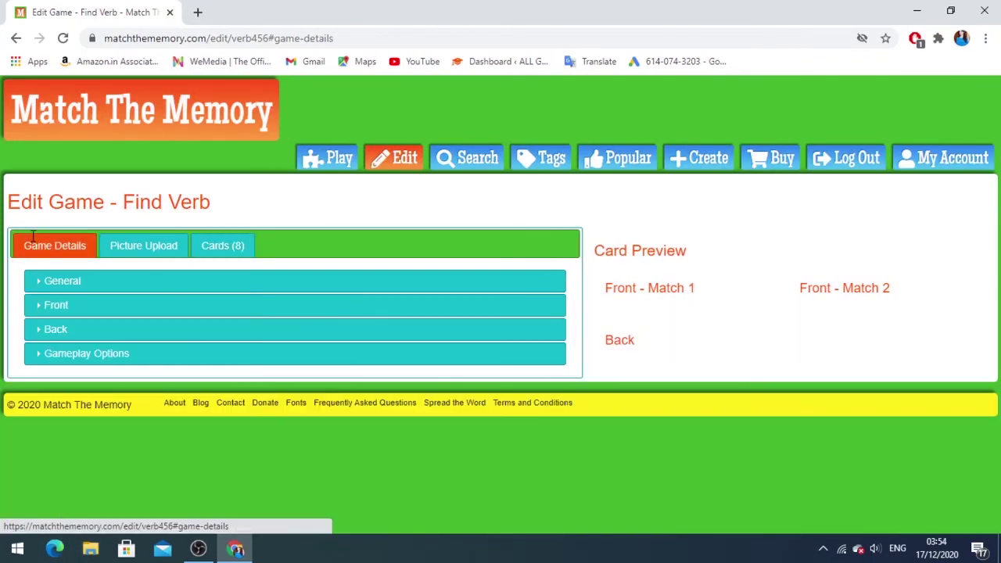
click(113, 289)
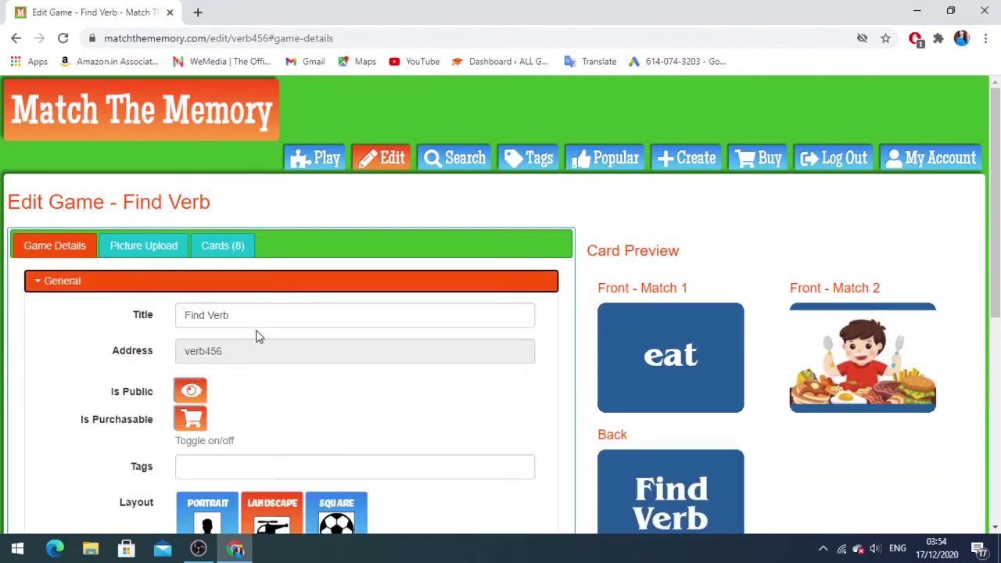
scroll(254, 313, down, 1)
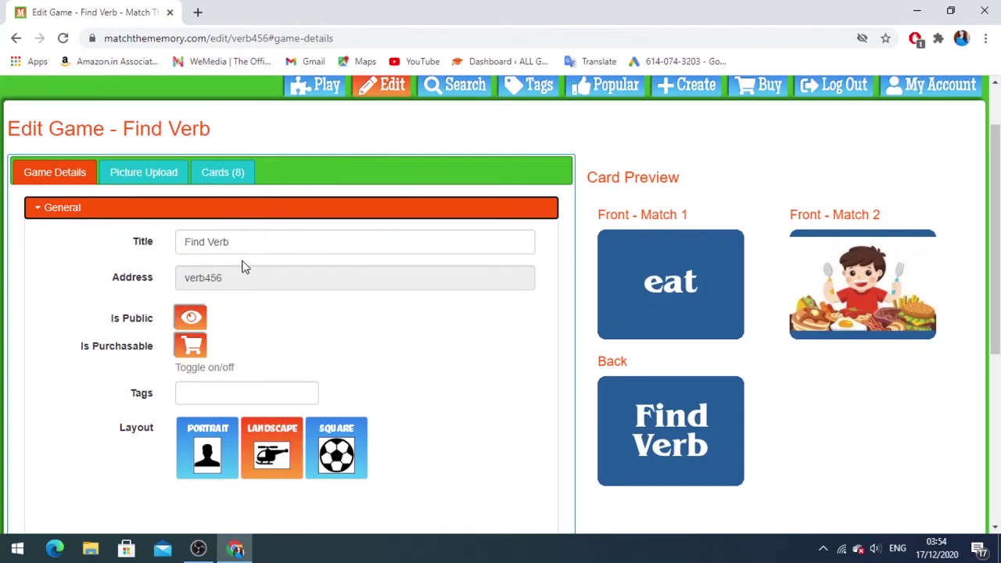
scroll(246, 274, down, 1)
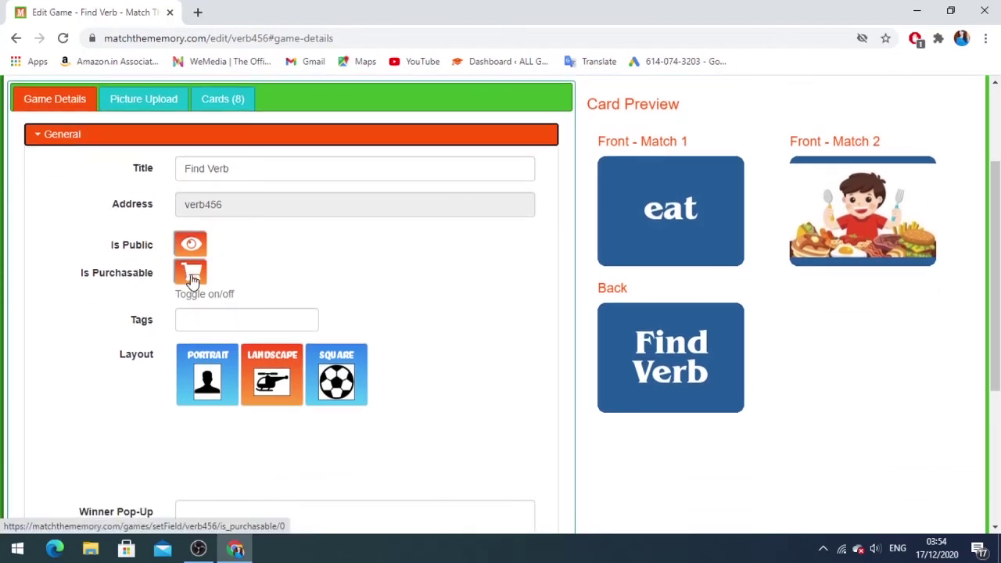
click(193, 321)
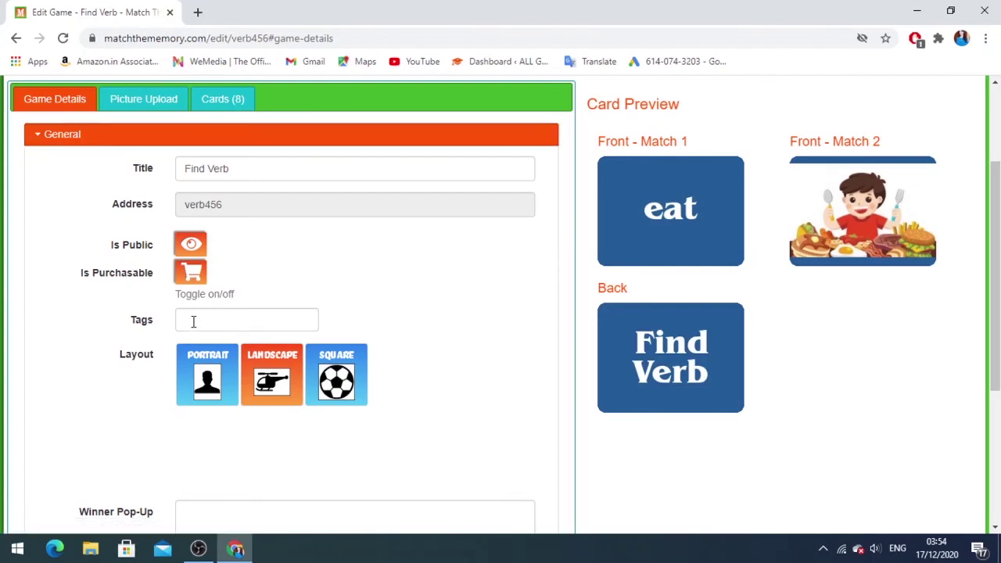
text(verbs)
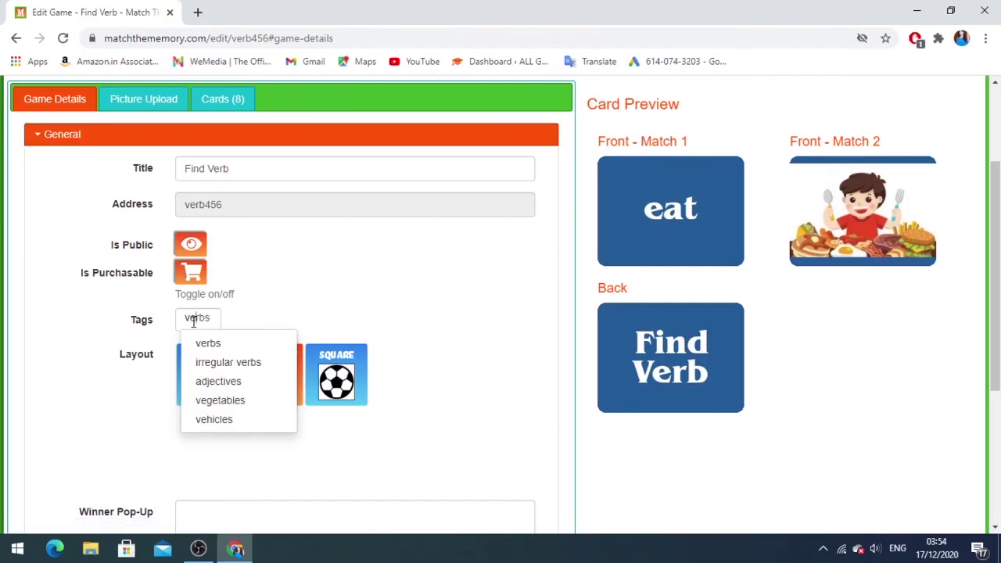
text(,actio)
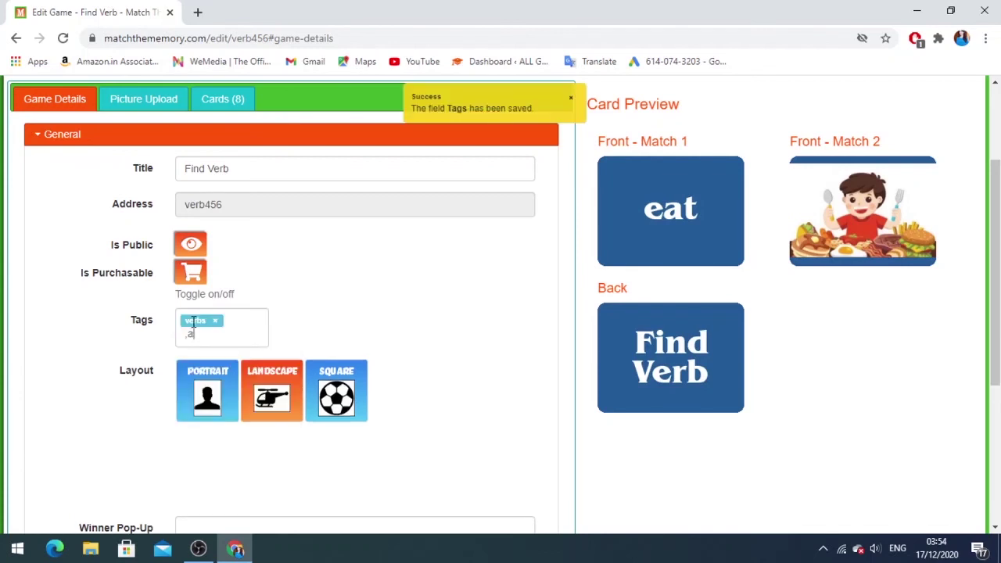
text(n words)
key(Return)
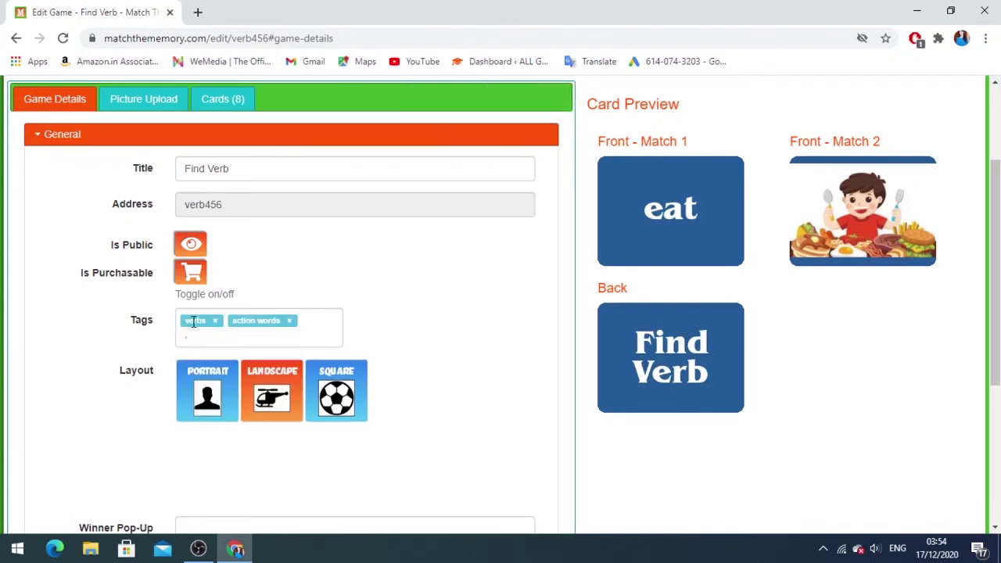
Step: Set the game's winner pop-up message to Congratulations
scroll(262, 387, down, 1)
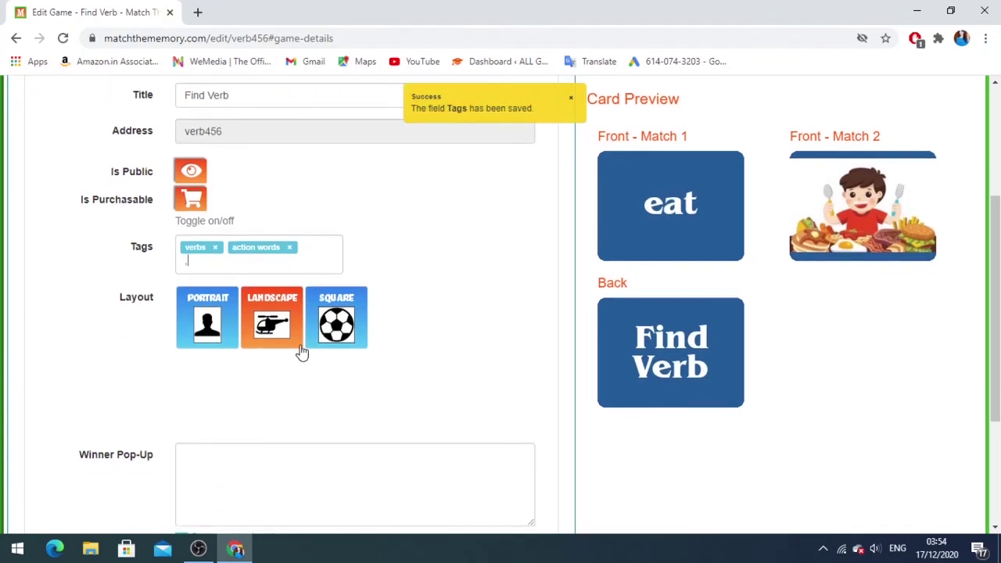
scroll(276, 358, down, 2)
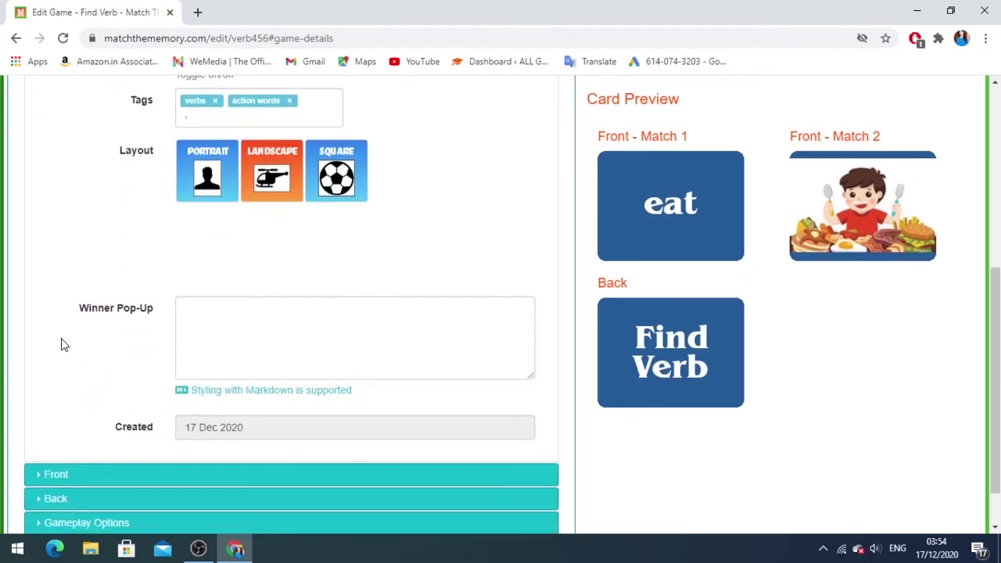
click(186, 323)
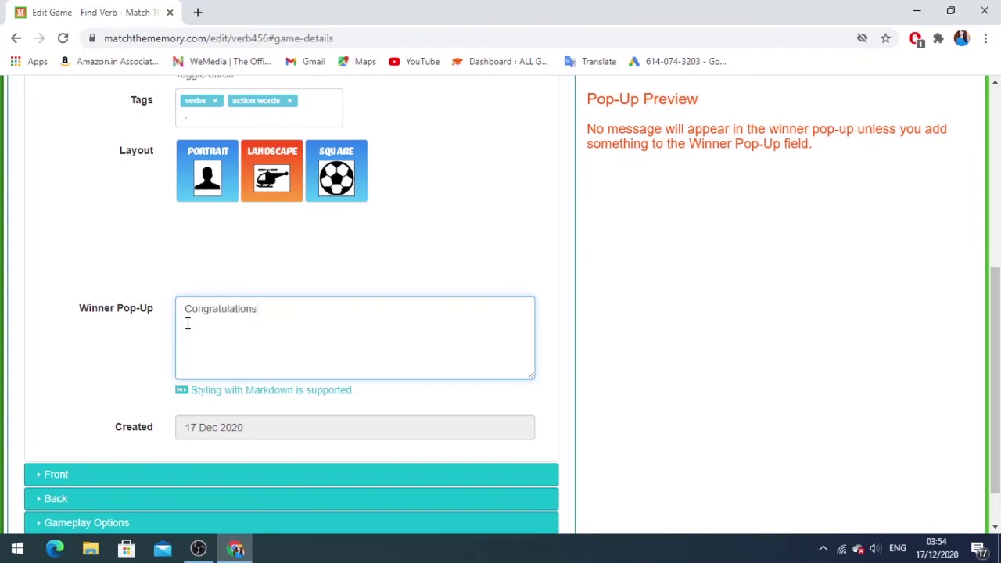
Step: Review the card back's design and text settings and the card count limits in the gameplay options
click(55, 498)
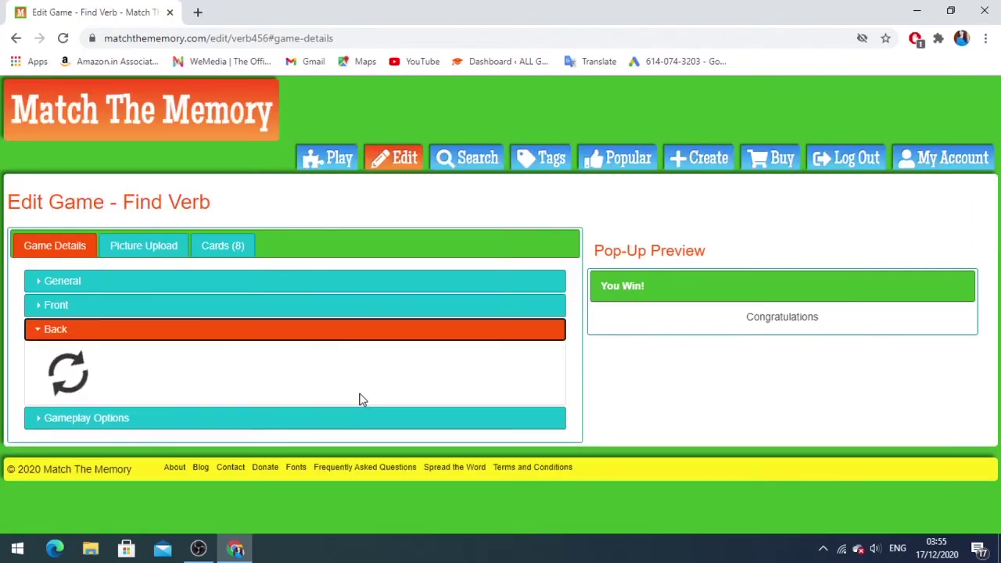
scroll(594, 375, down, 4)
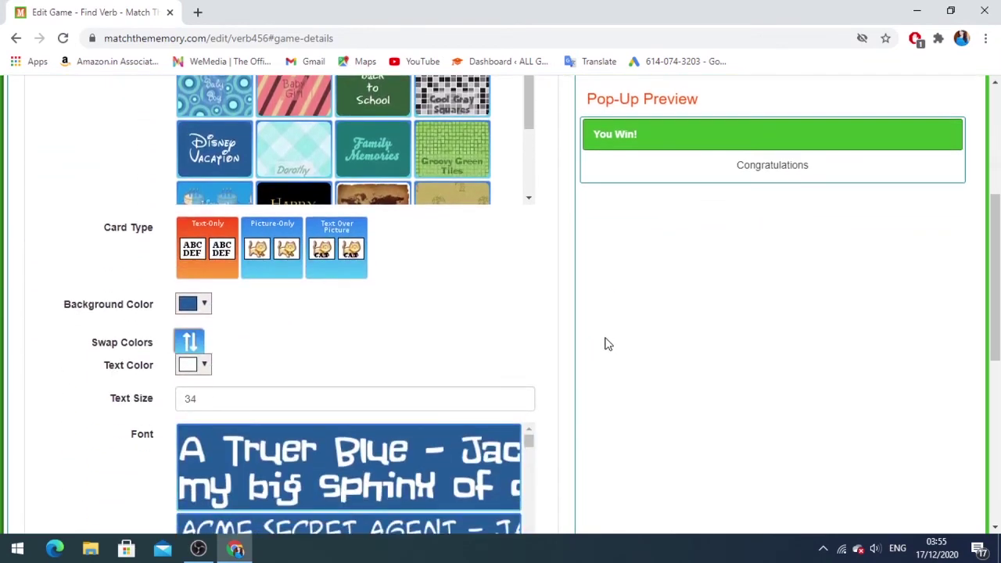
scroll(210, 387, down, 6)
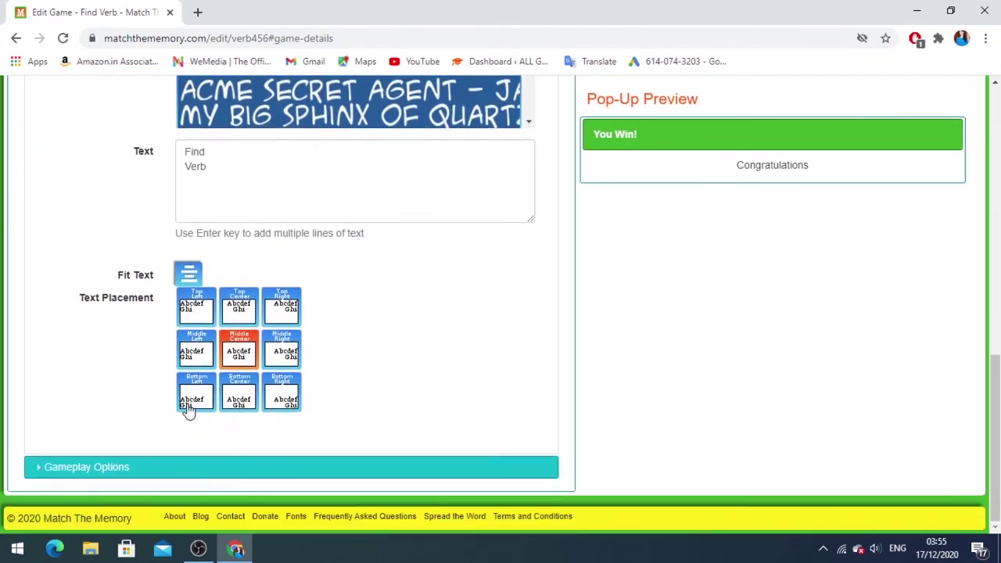
click(130, 470)
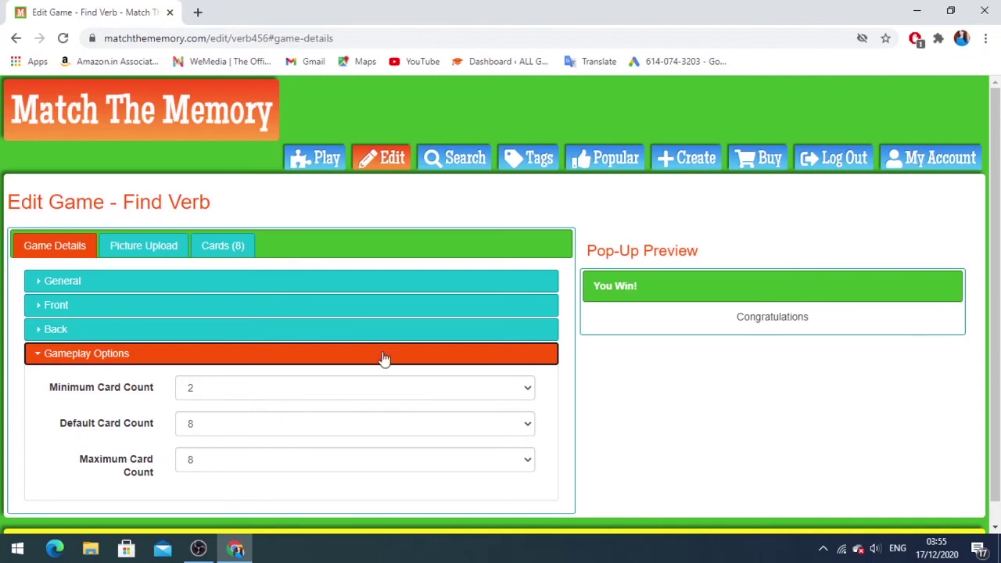
Step: Open the Find Verb game for play and start a round with its face-down cards
click(313, 162)
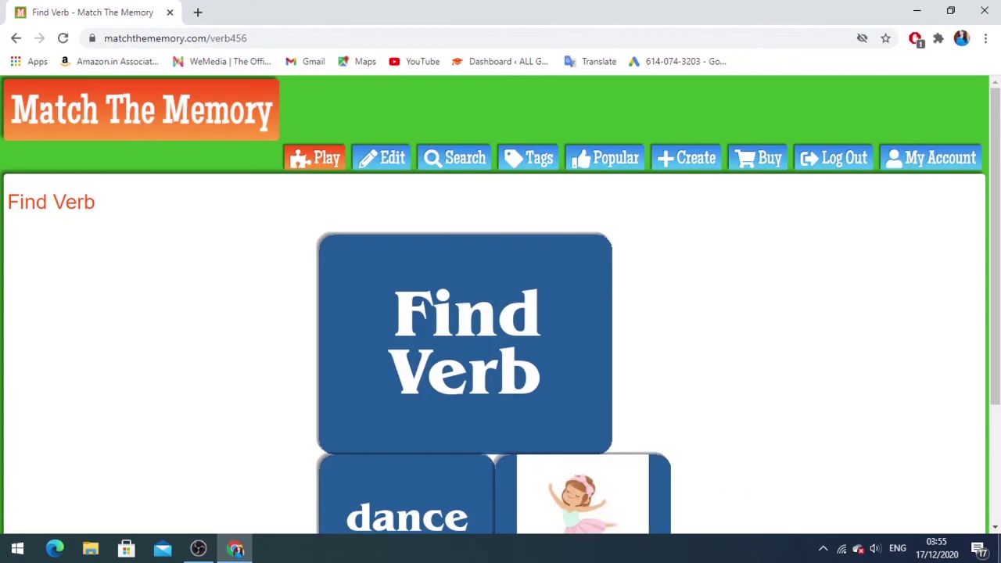
click(503, 384)
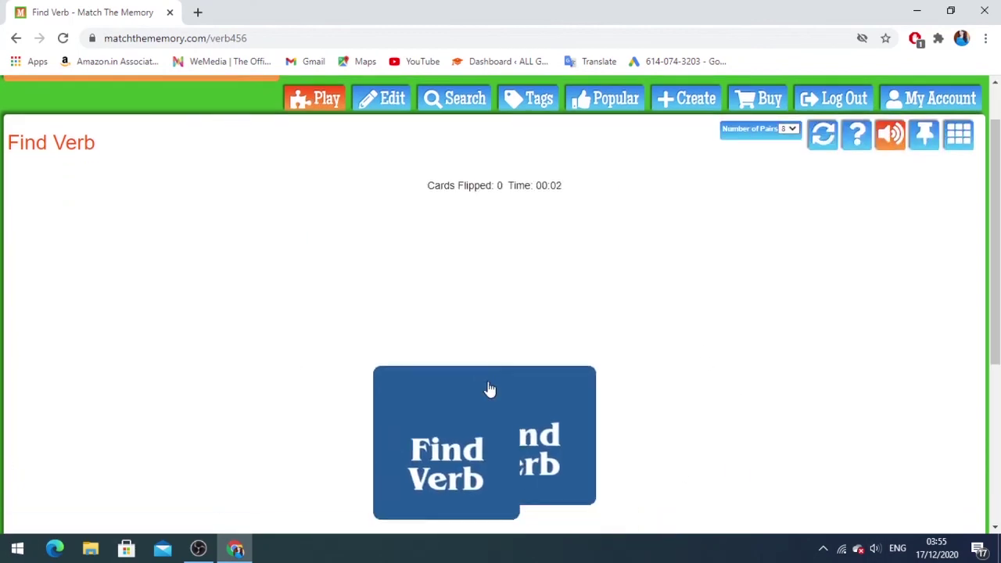
scroll(405, 391, down, 1)
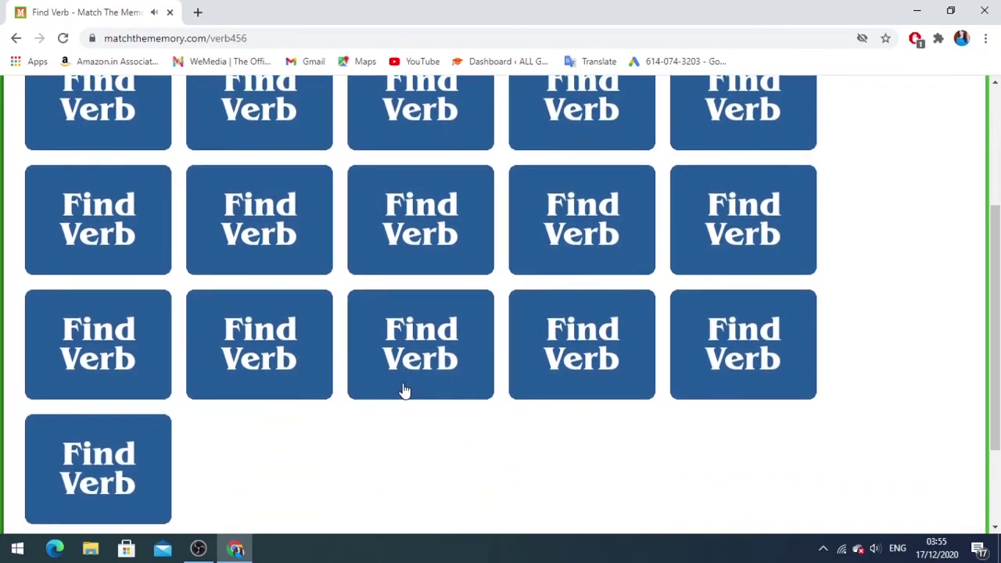
Step: Turn over face-down cards and match the sleep word card with the picture of the child sleeping in bed
scroll(404, 391, up, 1)
click(97, 192)
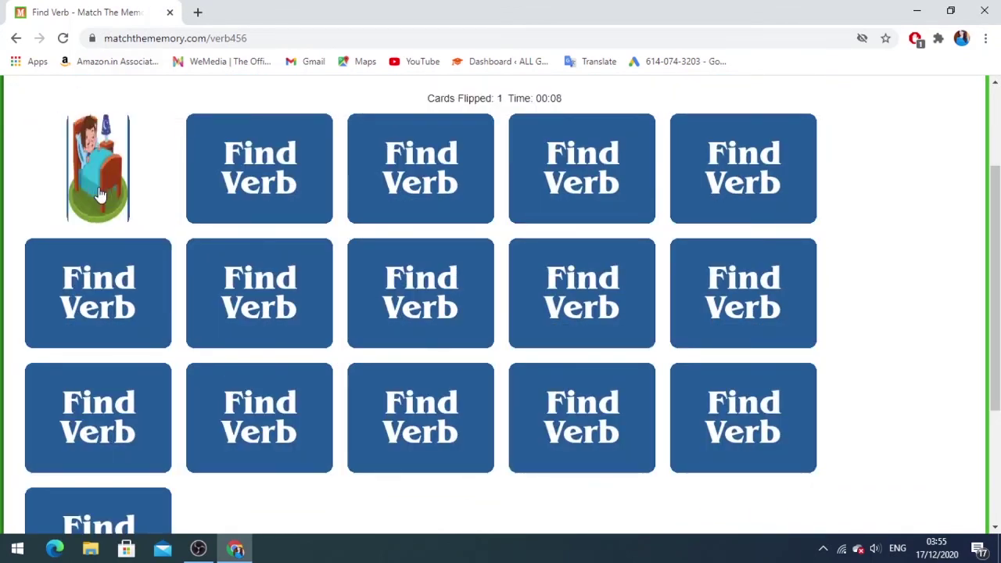
click(406, 188)
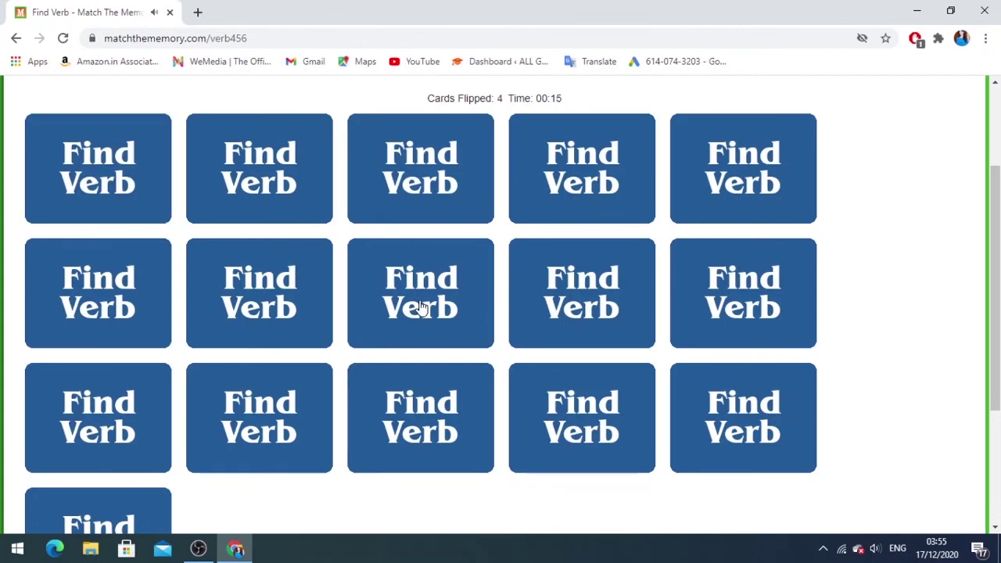
click(423, 307)
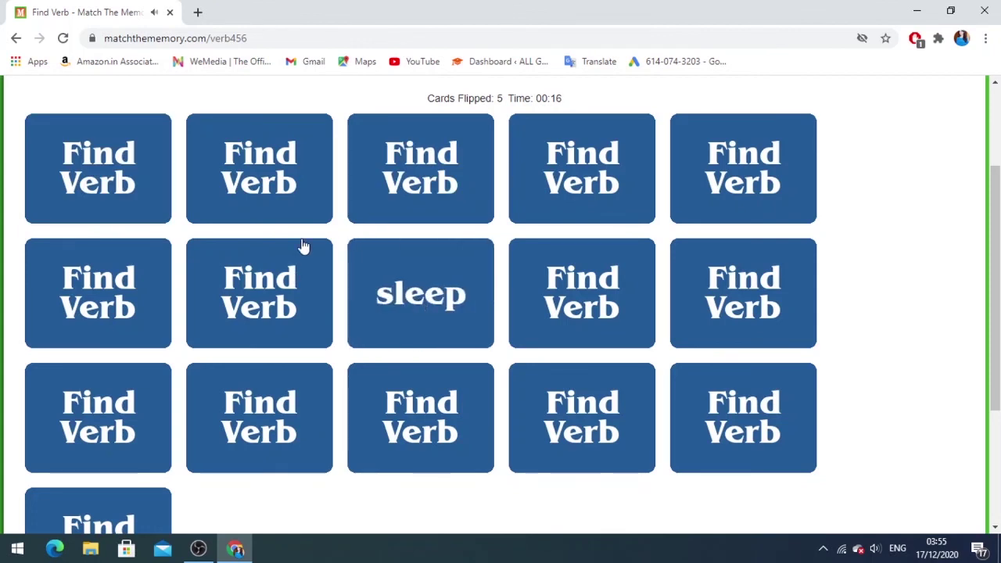
click(123, 196)
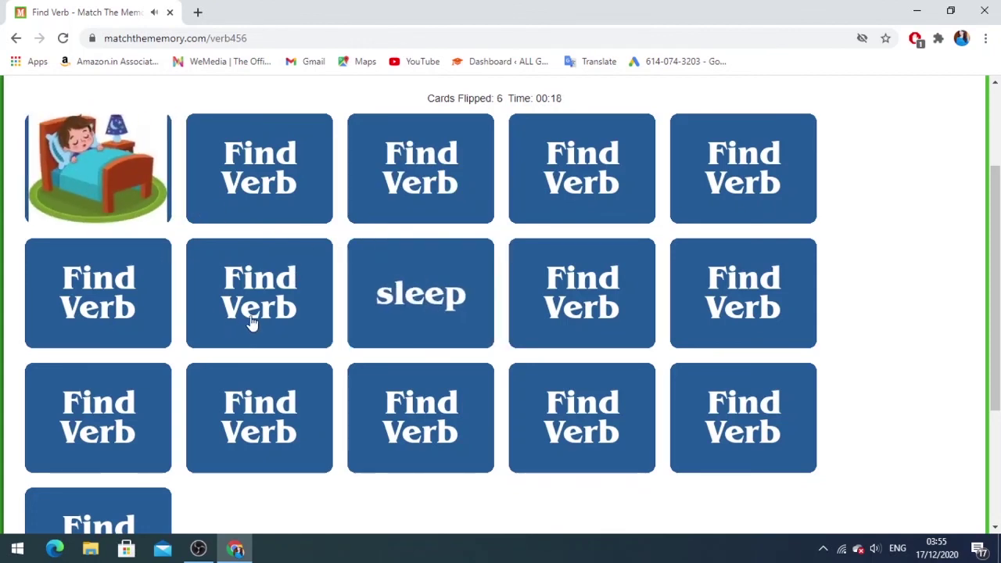
Step: Match the picture of the singing girl with the sing word card
click(95, 298)
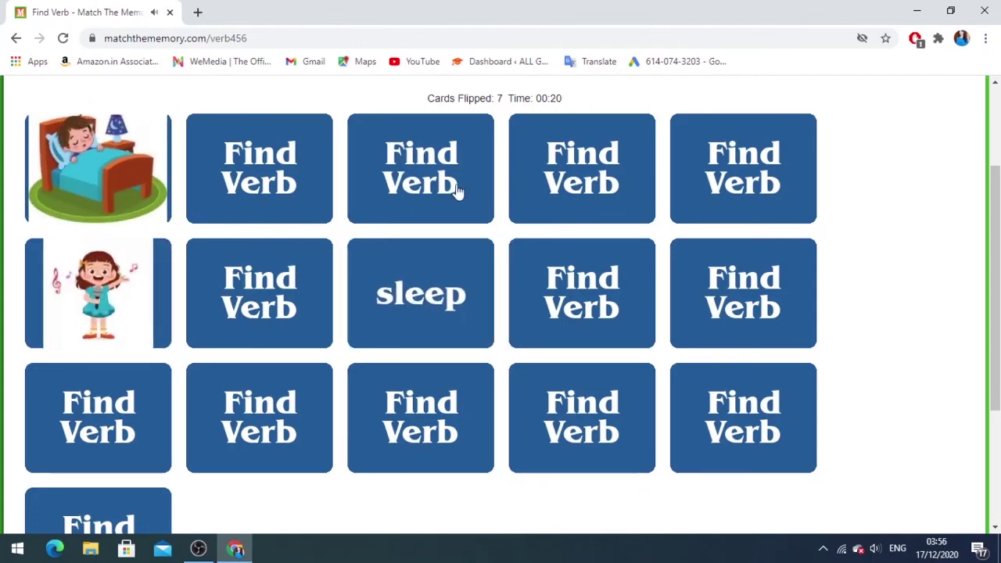
click(356, 383)
click(88, 286)
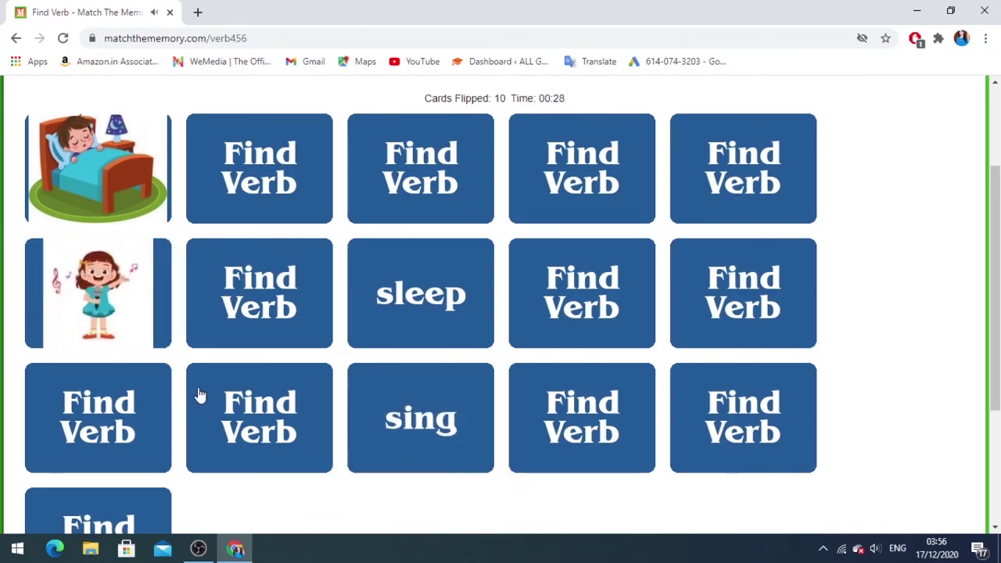
Step: Turn over more face-down cards, including the eating picture and the eat word card in the third row, to look for the next pair
click(230, 427)
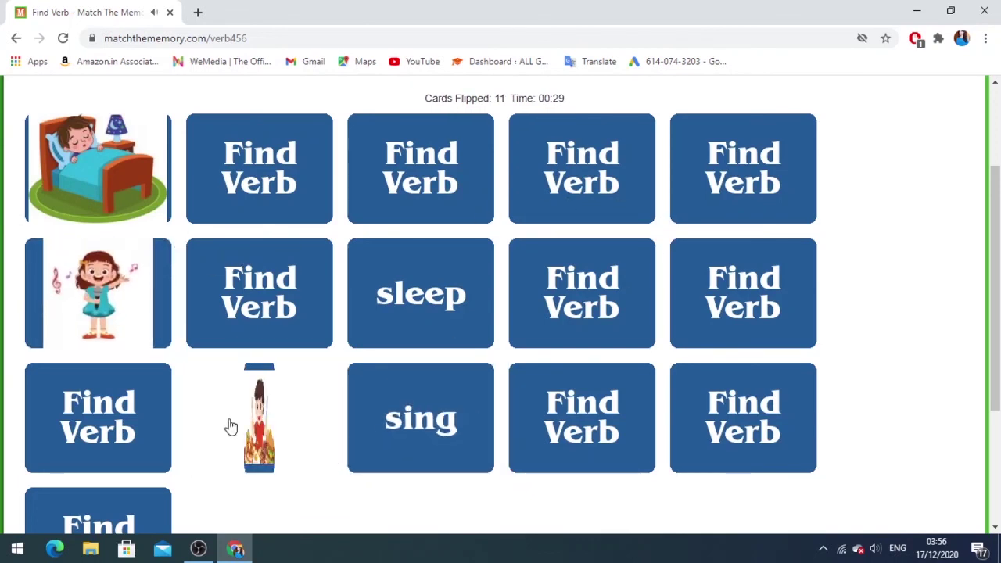
click(586, 305)
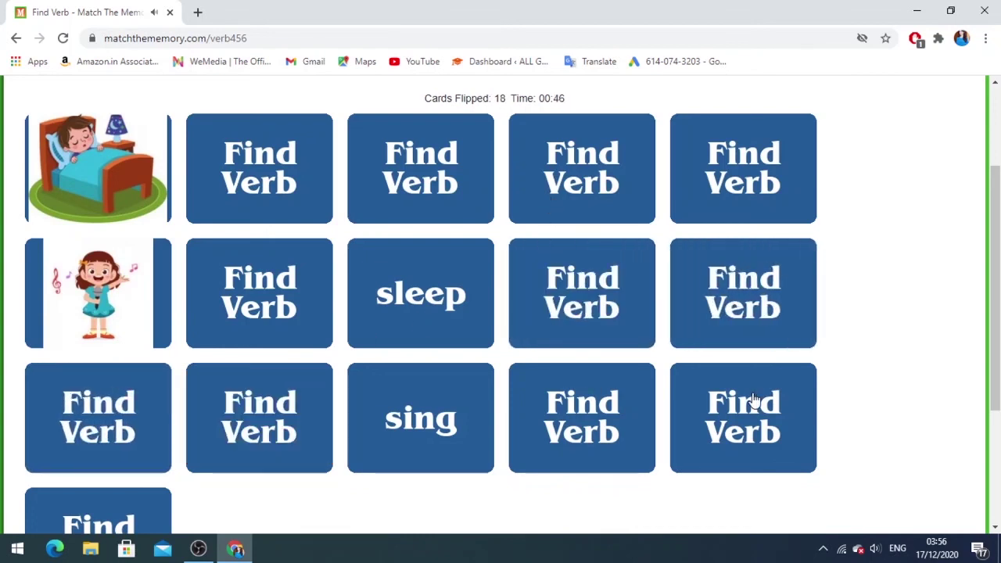
click(753, 400)
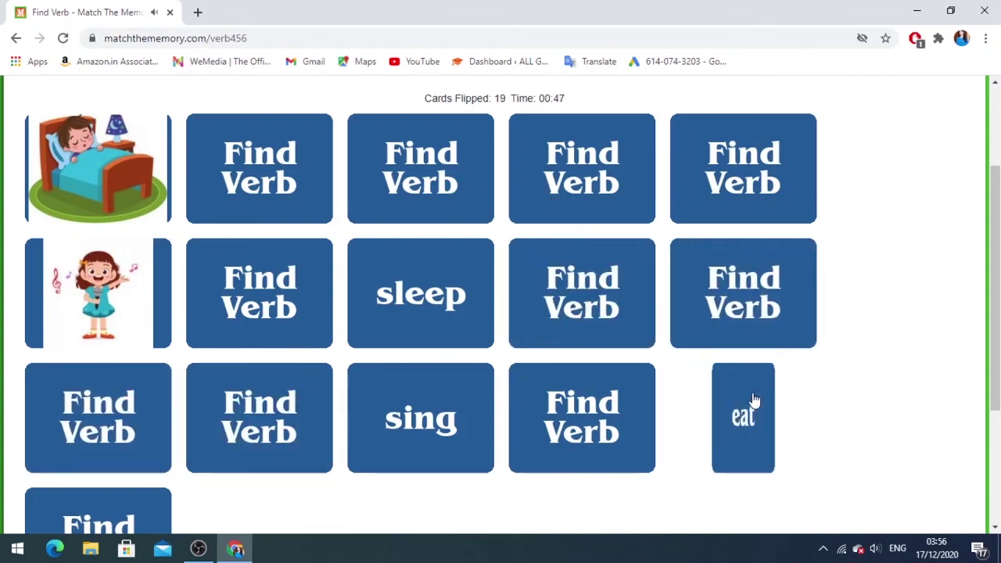